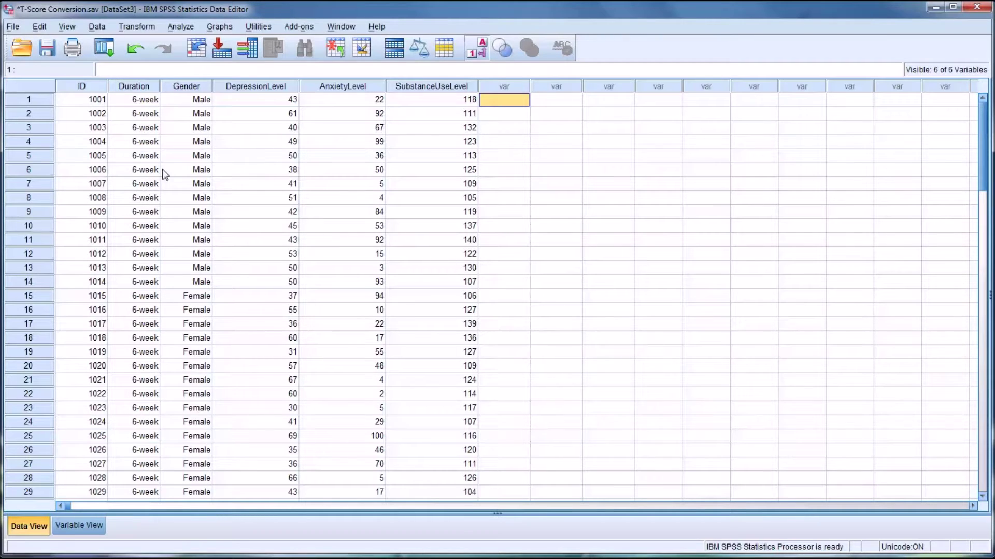
Walk through the ID, Duration, Gender, DepressionLevel, AnxietyLevel and SubstanceUseLevel columns
click(81, 87)
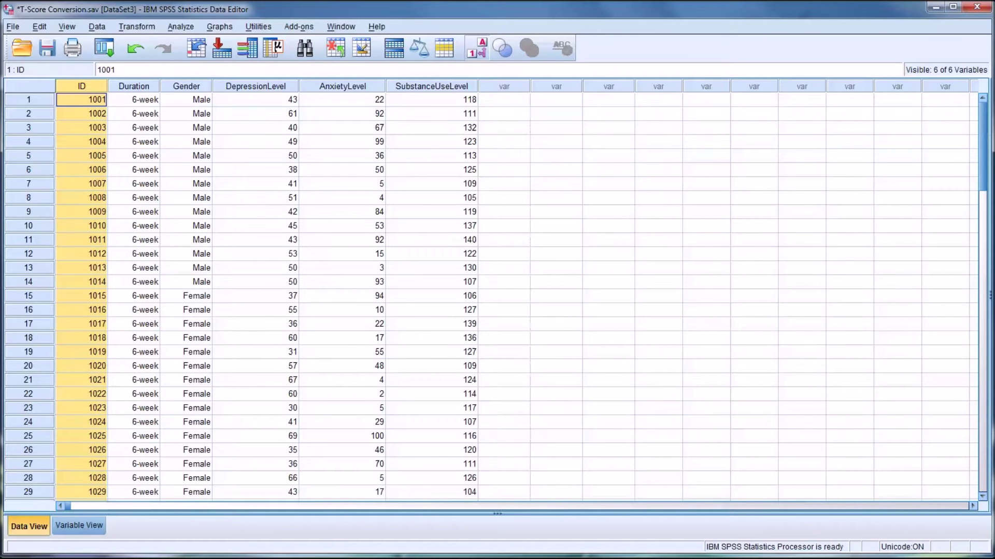
click(144, 86)
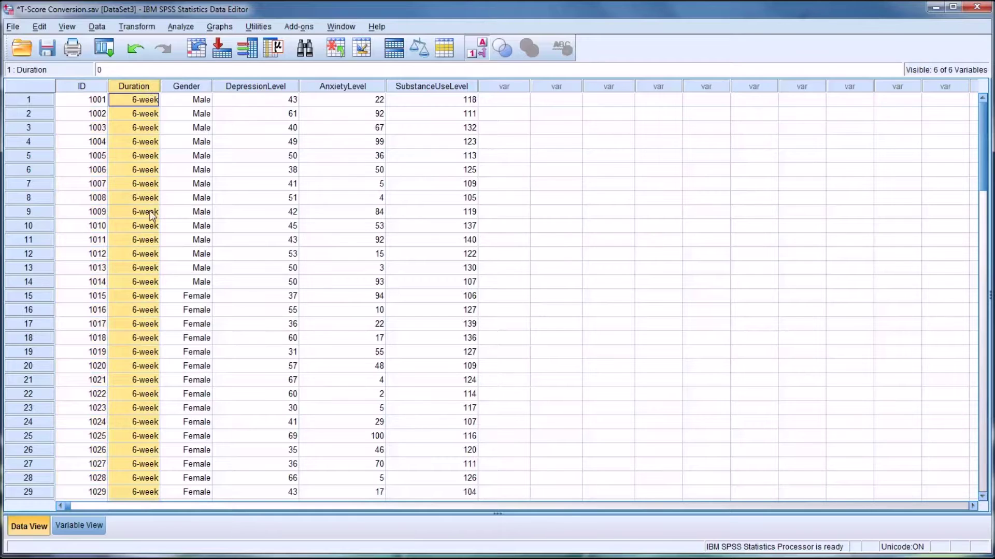
scroll(152, 226, down, 5)
scroll(152, 226, down, 7)
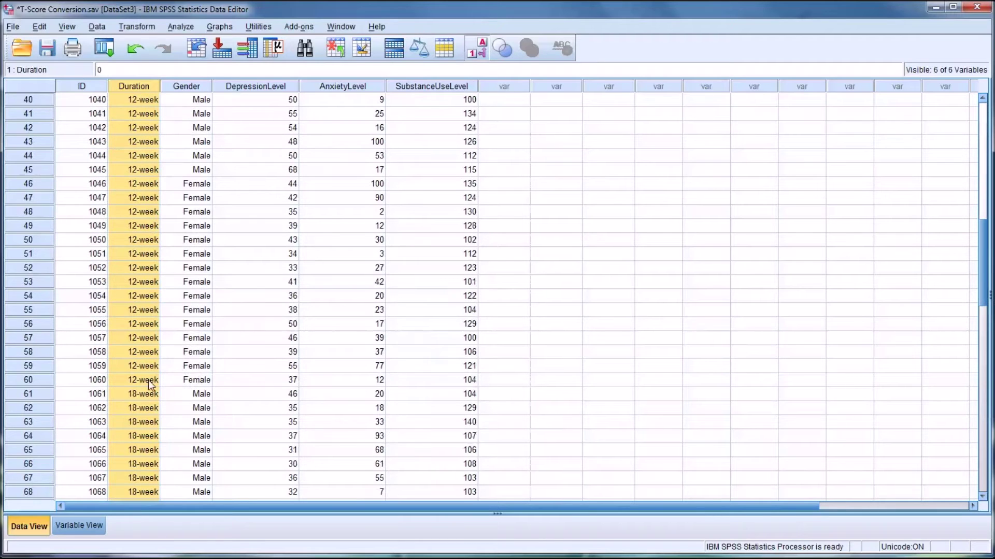
scroll(136, 329, up, 7)
scroll(136, 330, up, 6)
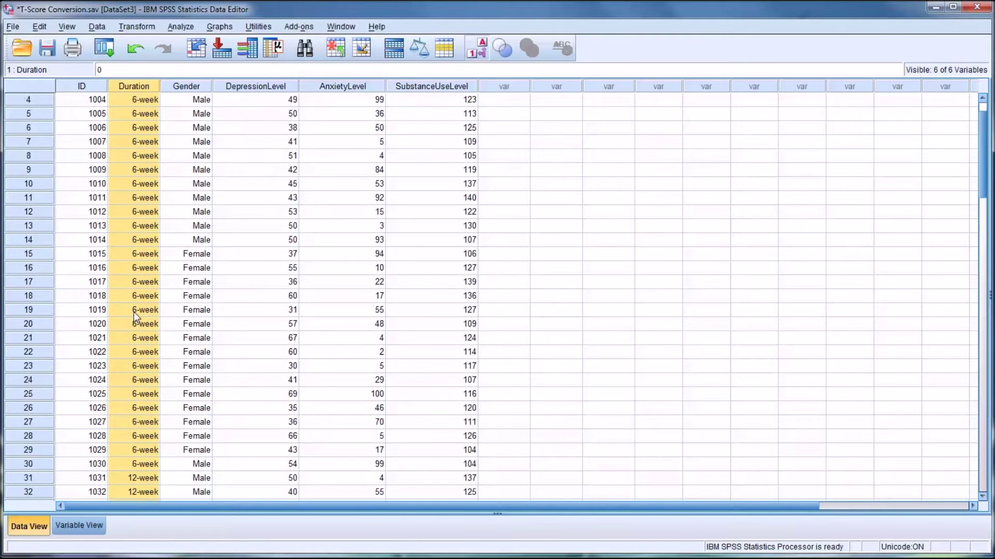
click(182, 87)
scroll(189, 185, down, 5)
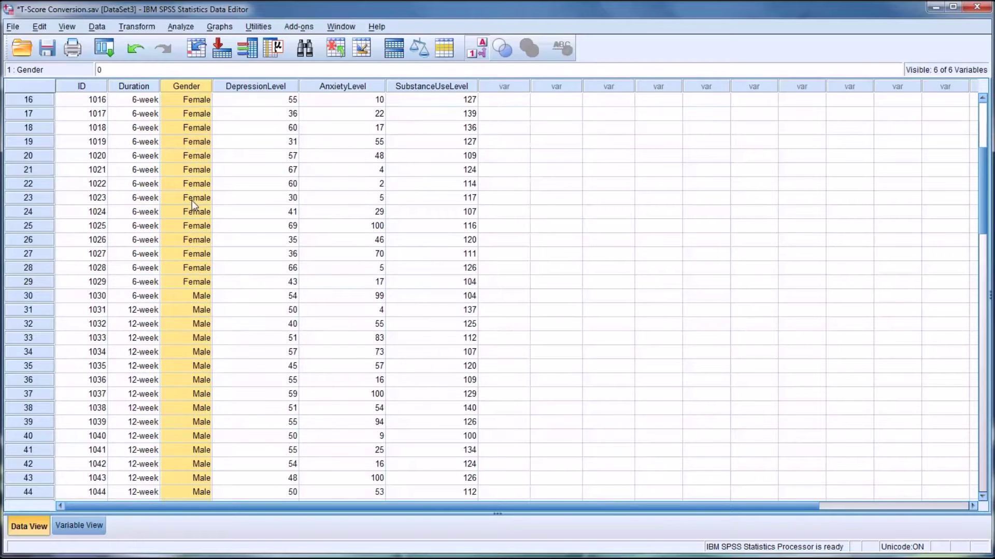
scroll(192, 200, up, 5)
click(250, 87)
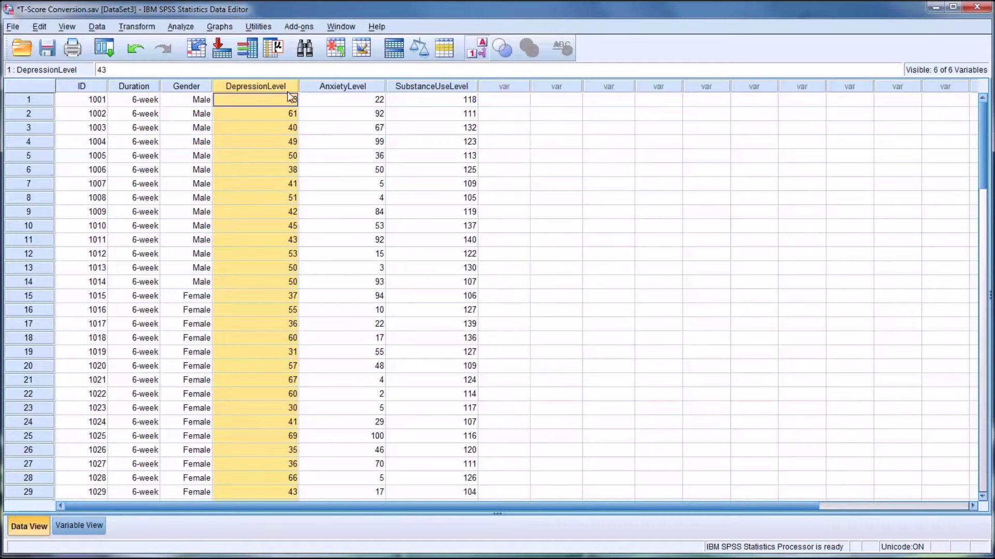
click(353, 88)
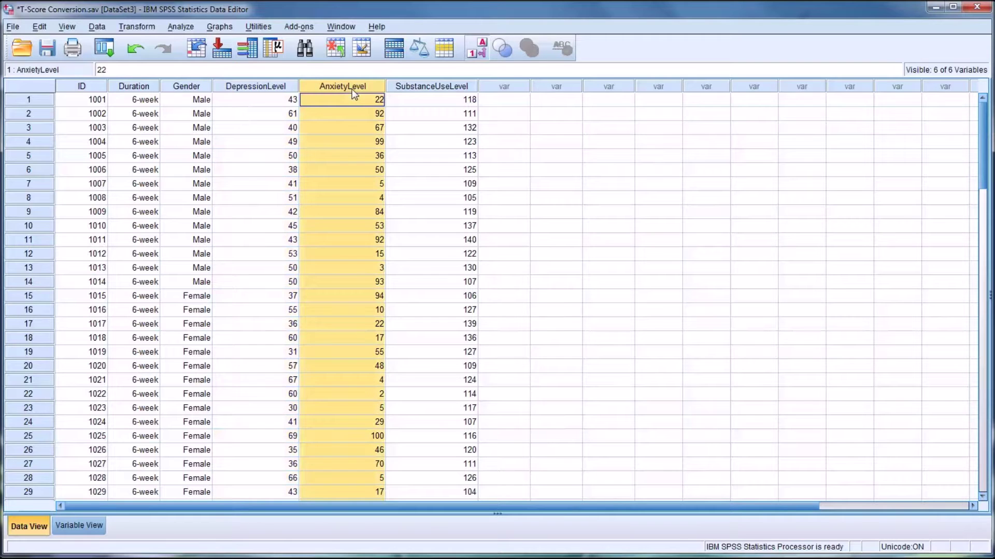
click(430, 88)
click(422, 100)
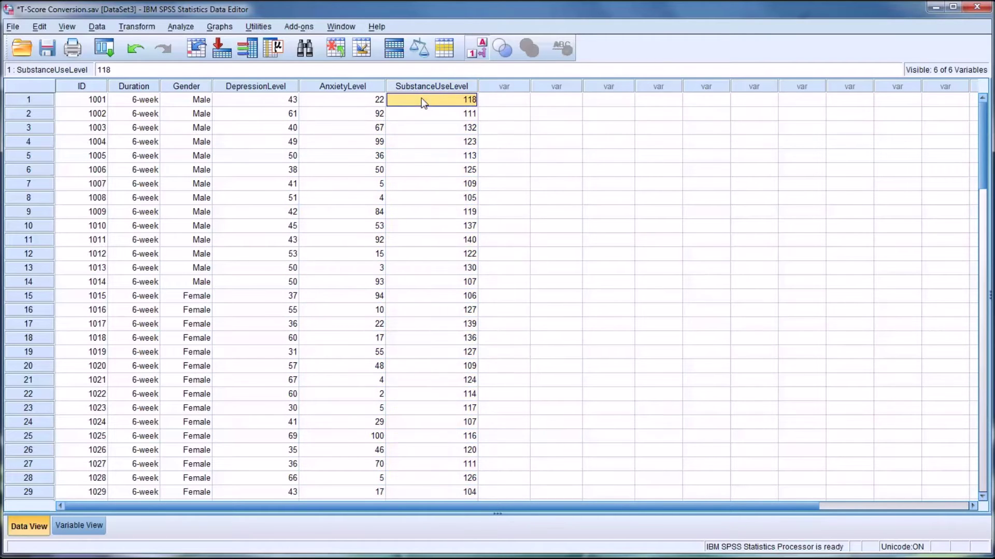
Highlight the DepressionLevel and SubstanceUseLevel score columns again
click(252, 85)
click(256, 100)
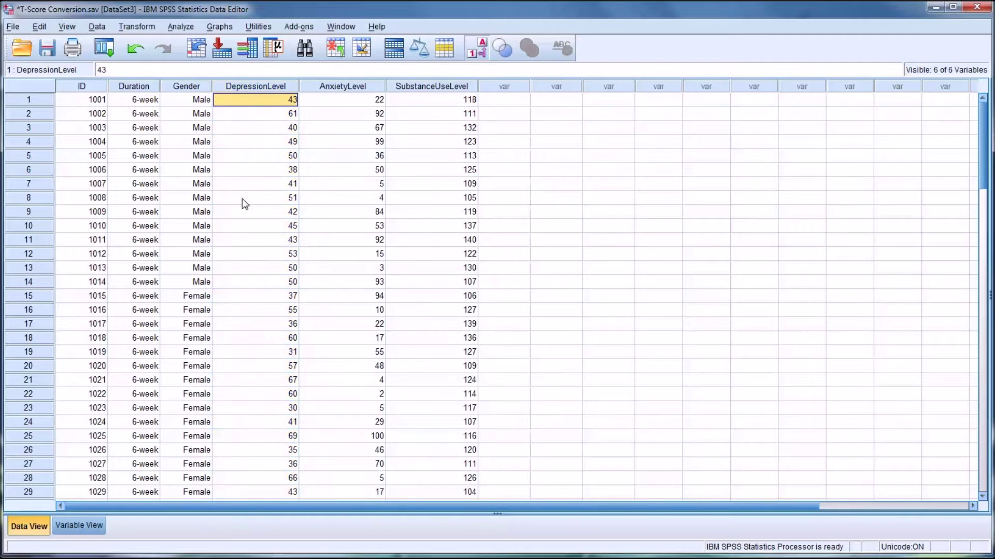
scroll(262, 268, down, 1)
scroll(262, 267, up, 1)
click(426, 86)
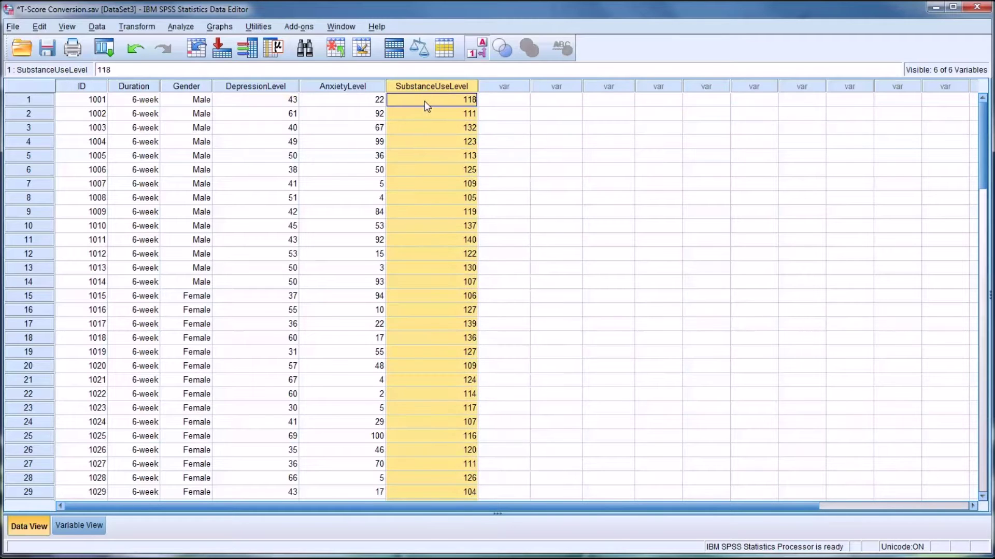
click(417, 100)
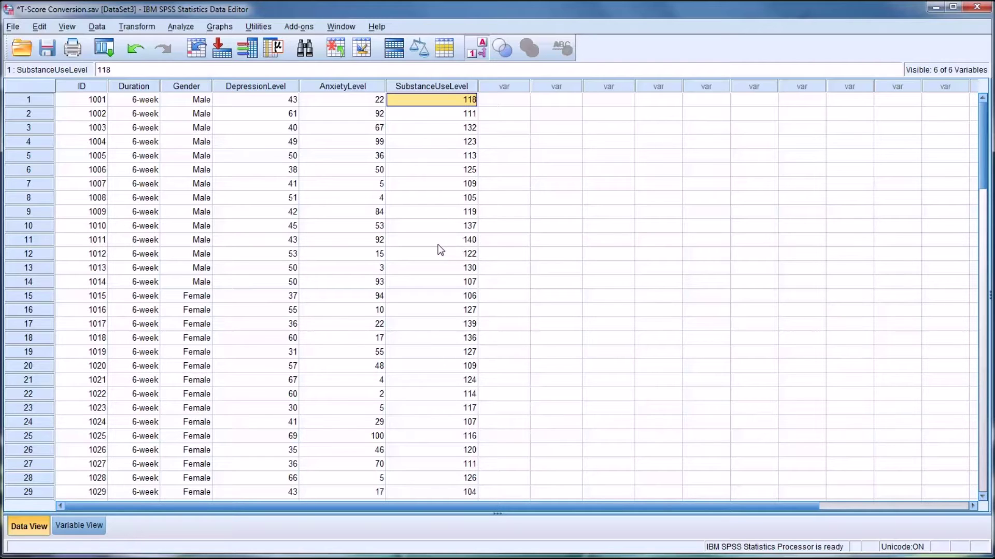
Point out the level columns, the SubstanceUseLevel score 140, and first-row scores 43, 22, 118
click(266, 88)
click(353, 87)
click(411, 88)
click(412, 101)
click(415, 88)
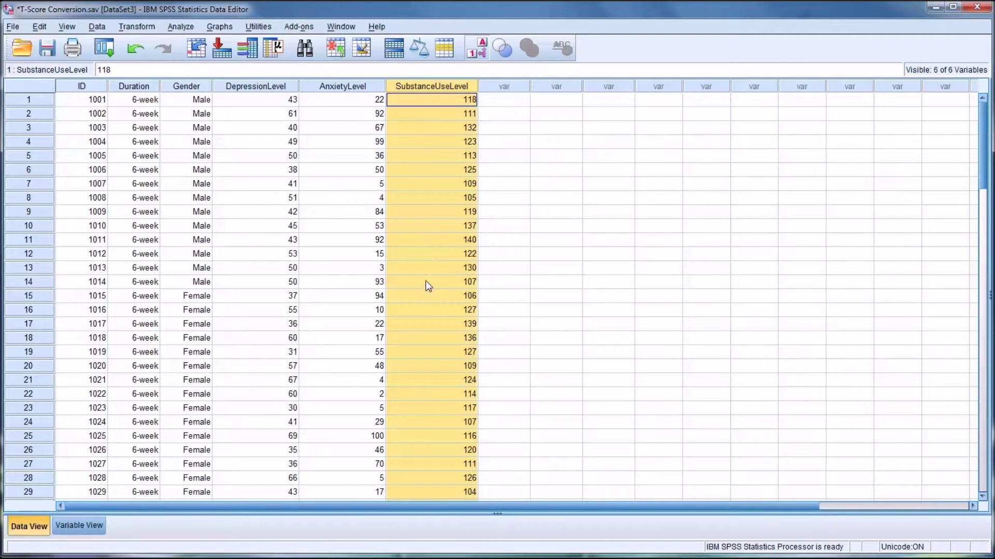
click(423, 241)
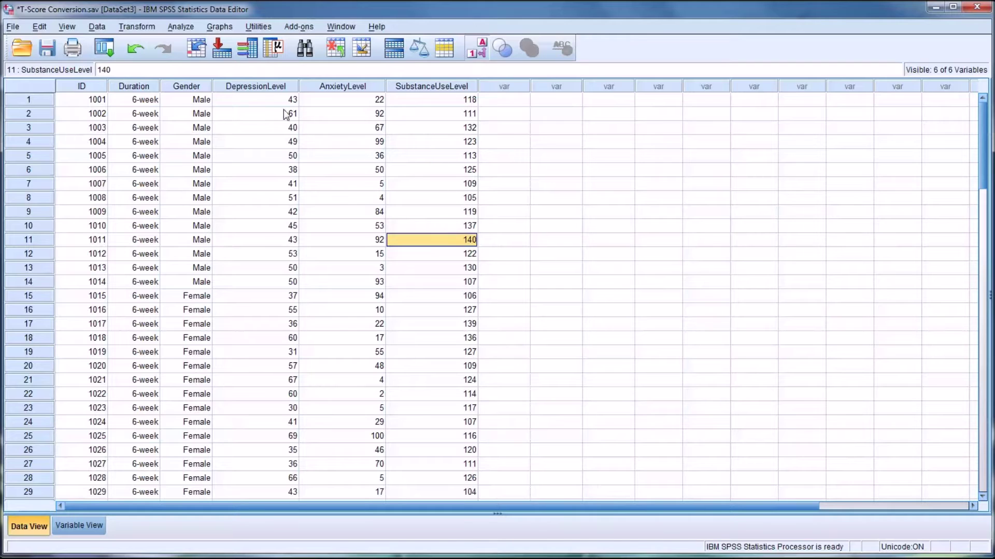
click(264, 102)
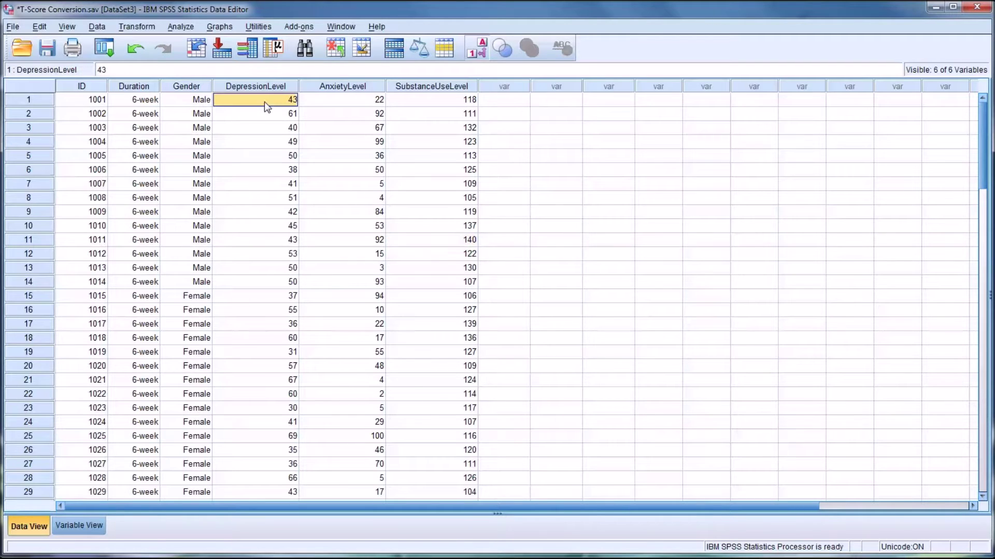
click(360, 102)
click(396, 102)
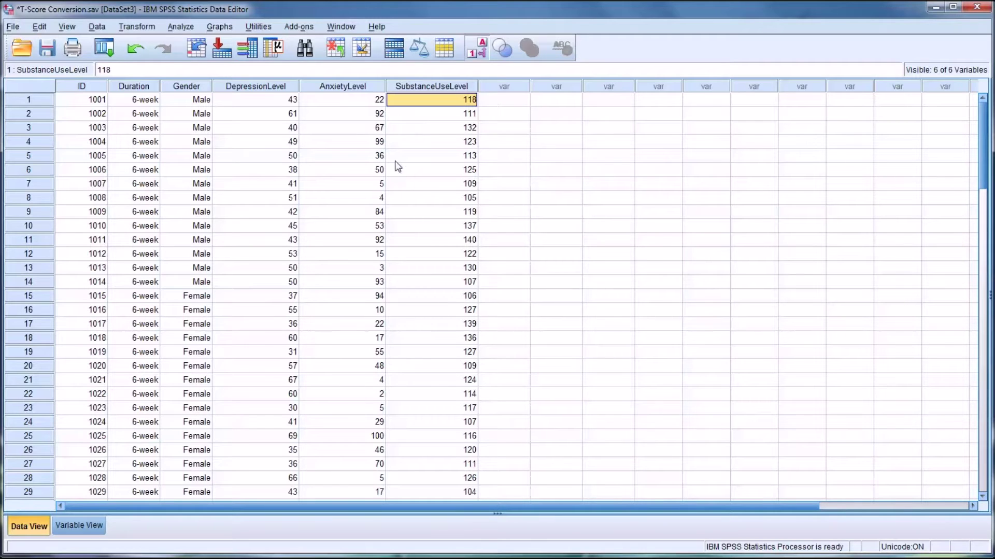
click(256, 86)
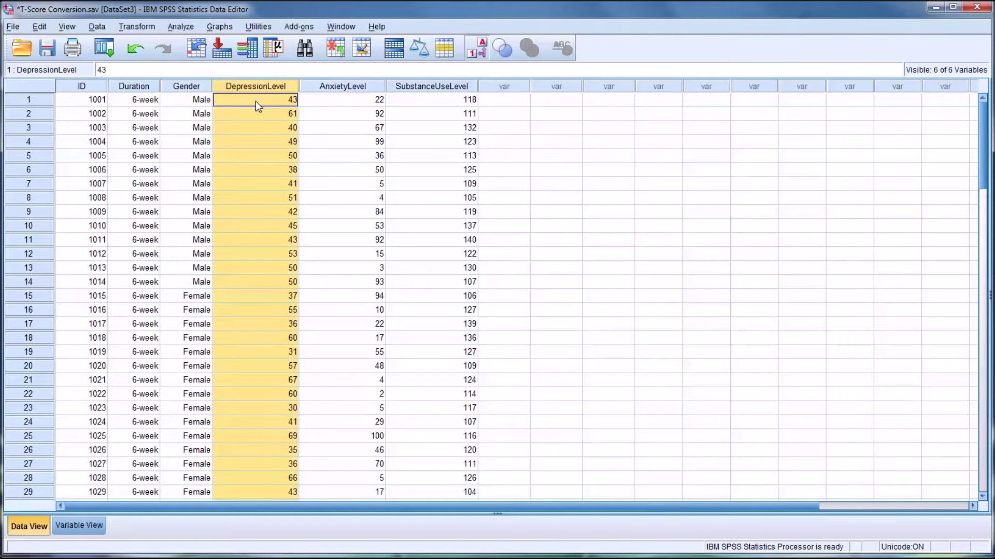
click(256, 102)
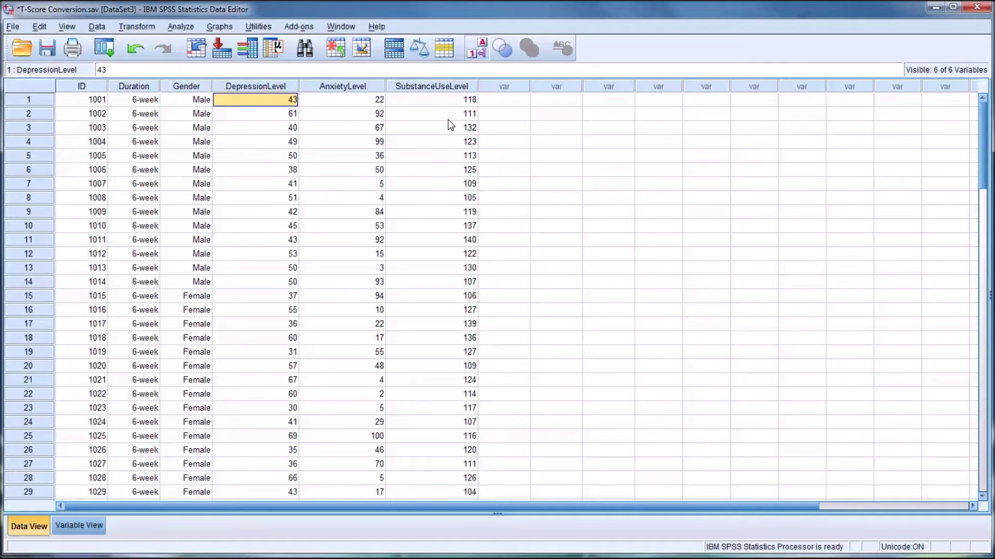
Open Descriptive Statistics > Descriptives and reset its previous settings
click(181, 26)
mouse_move(217, 60)
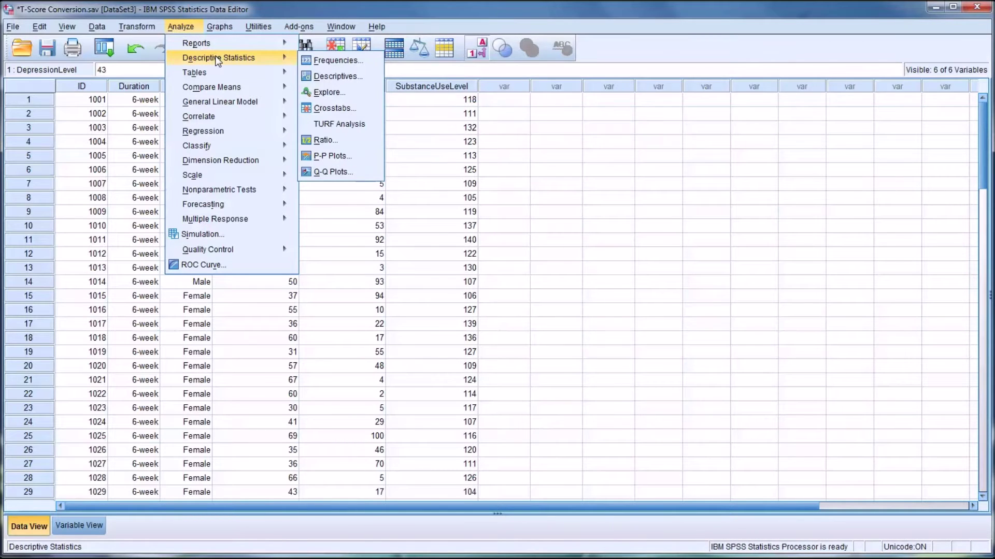
click(334, 77)
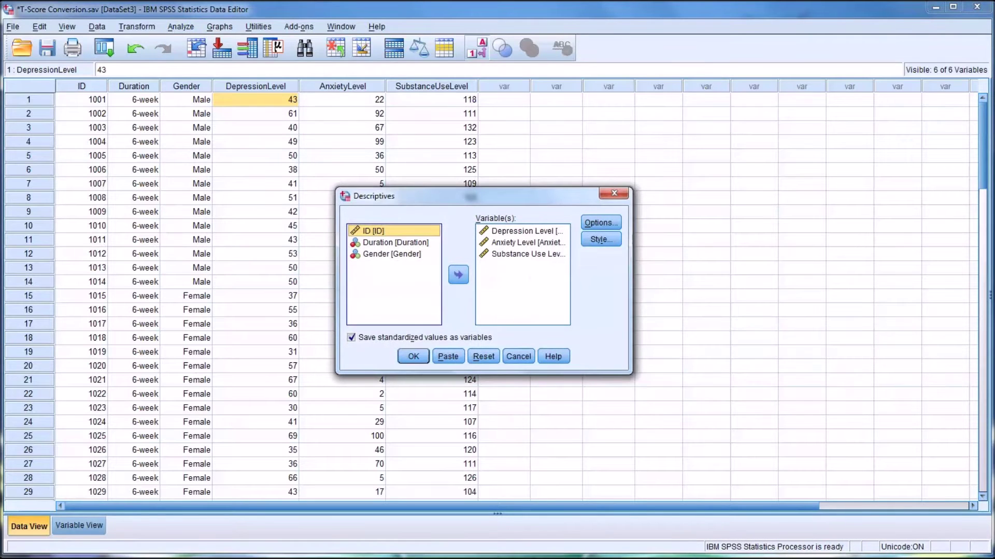
click(474, 354)
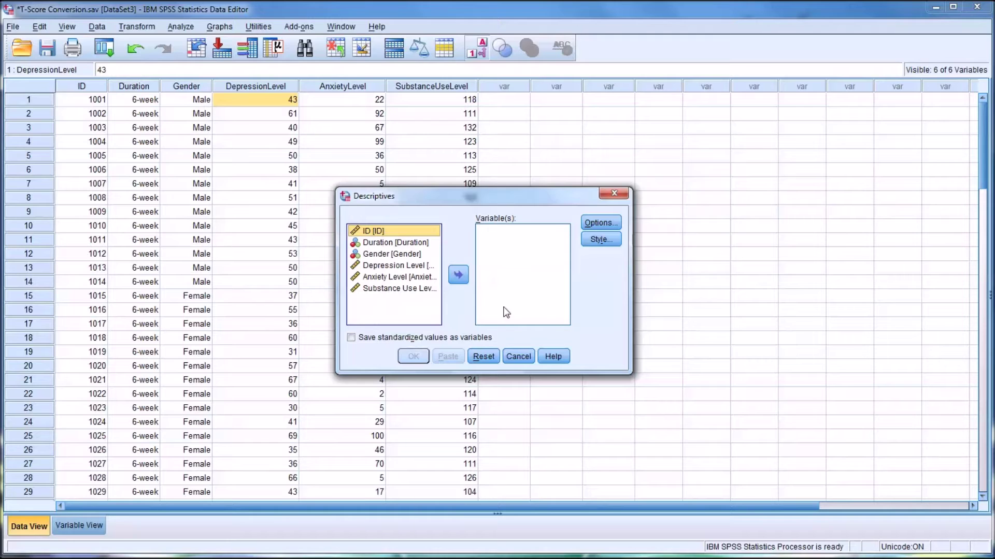
Analyse DepressionLevel, AnxietyLevel and SubstanceUseLevel, saving standardized values as variables
click(390, 265)
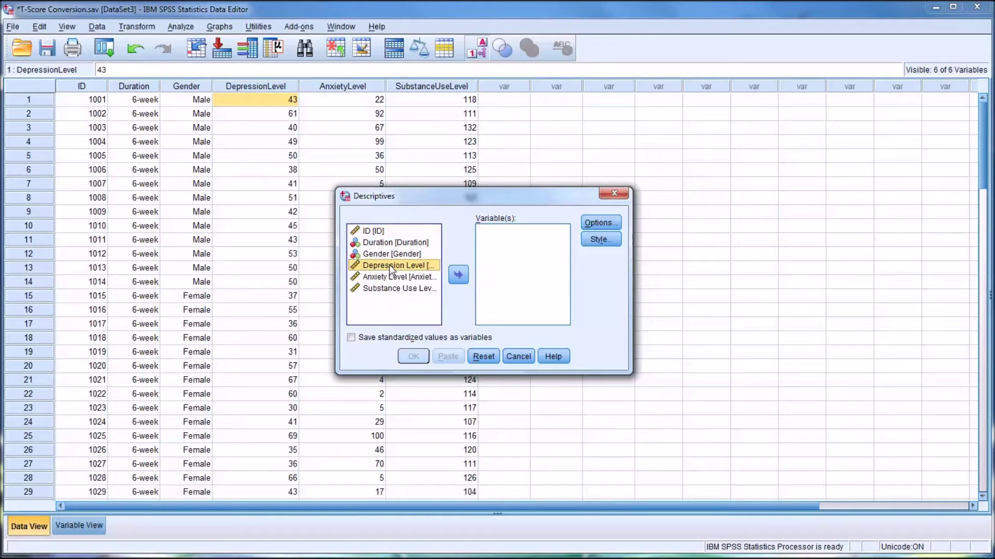
click(458, 275)
click(409, 265)
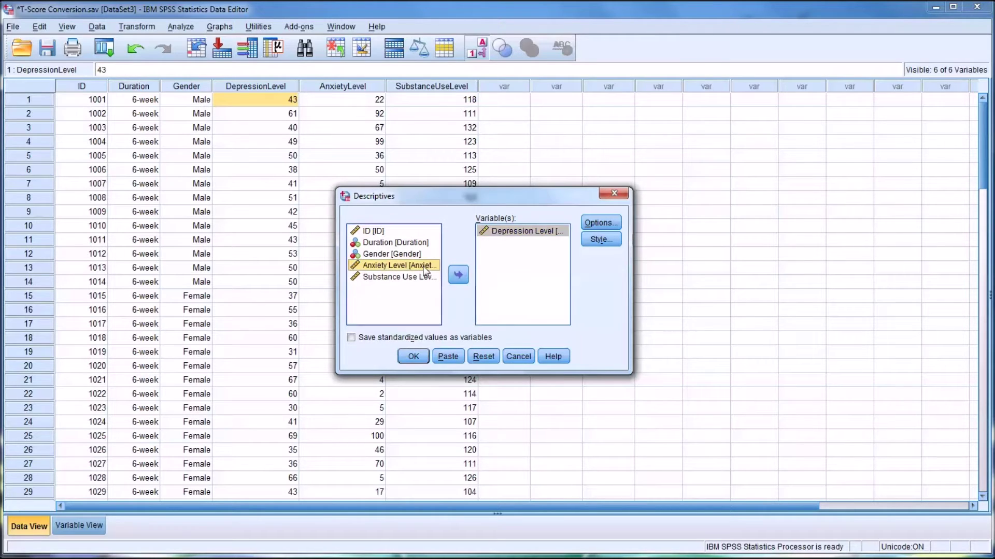
click(458, 275)
click(409, 265)
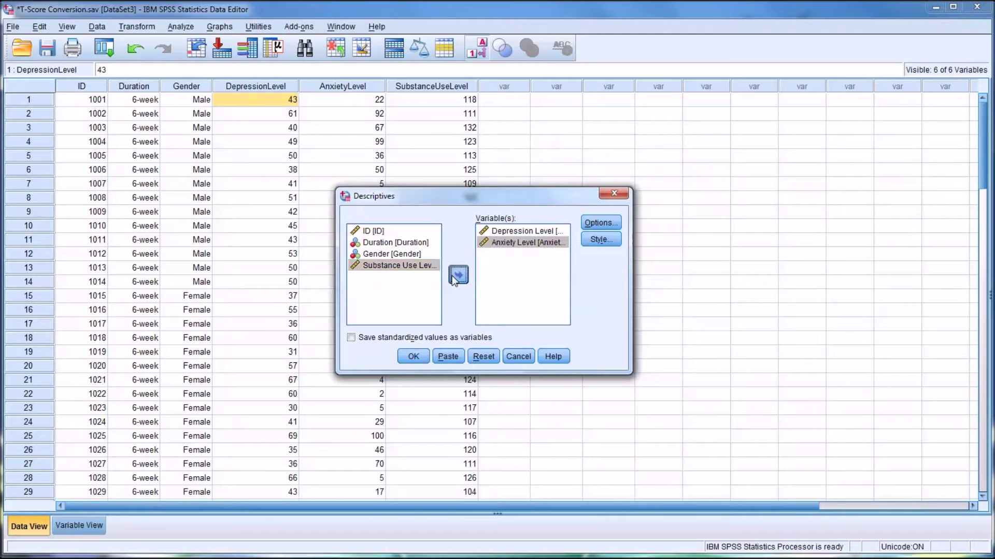
click(454, 275)
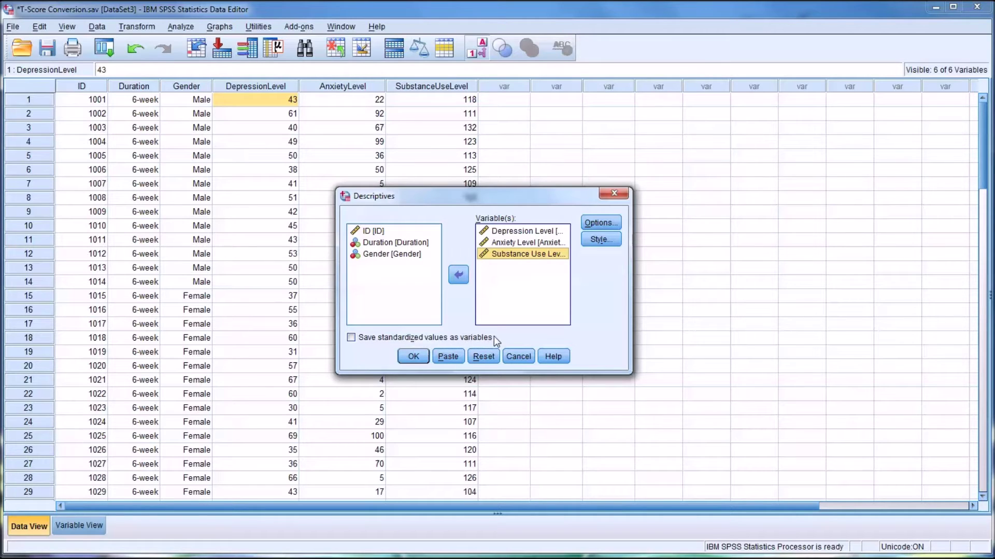
click(352, 337)
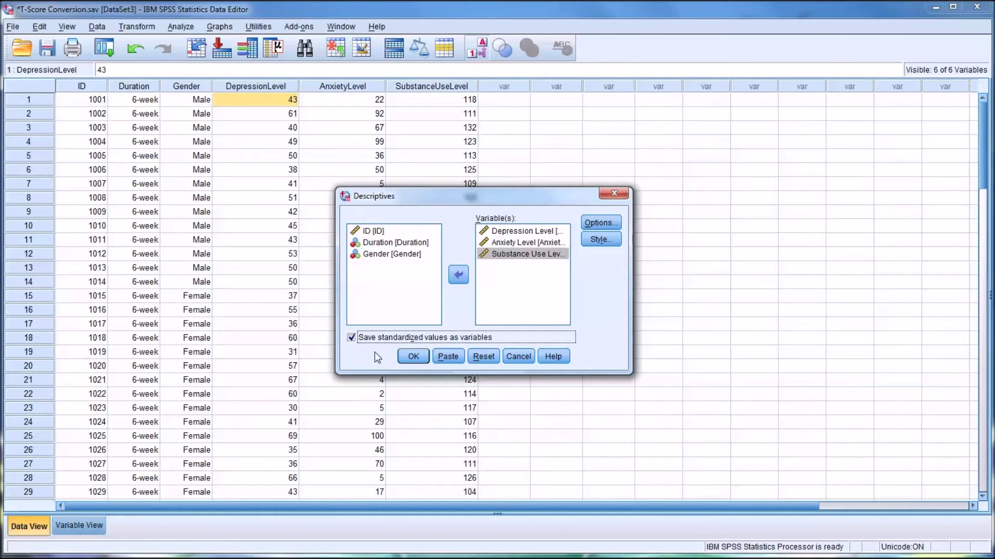
click(403, 357)
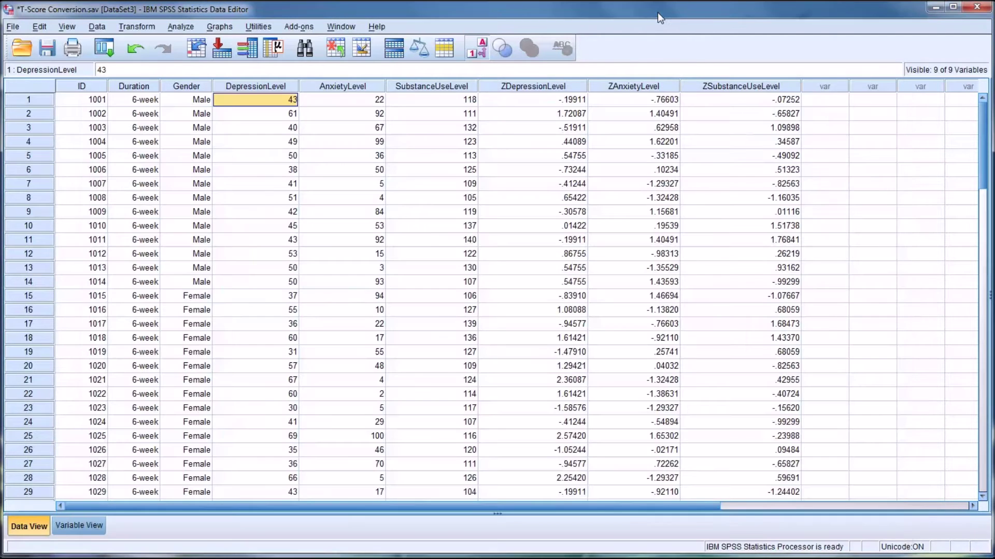
click(657, 12)
drag(256, 86, 446, 99)
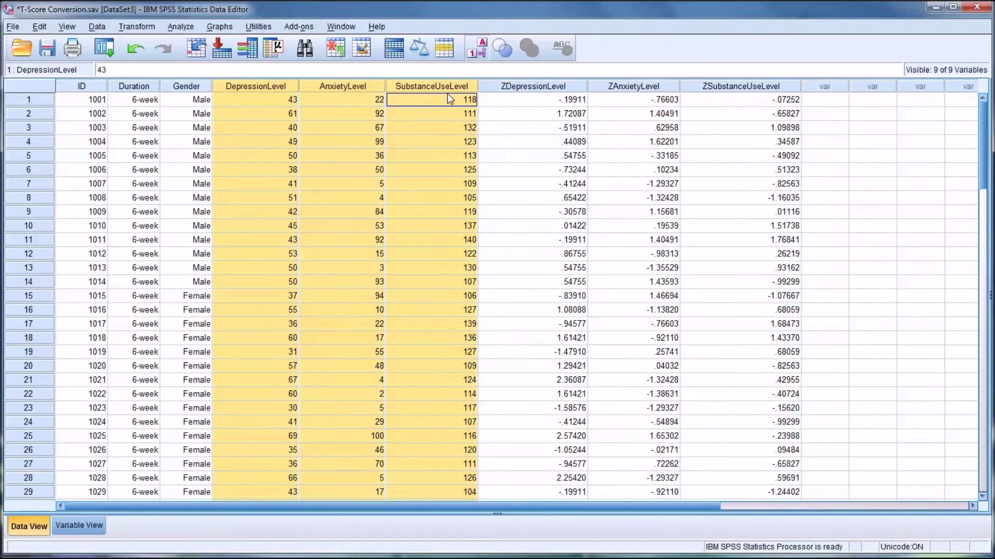
drag(552, 87, 710, 91)
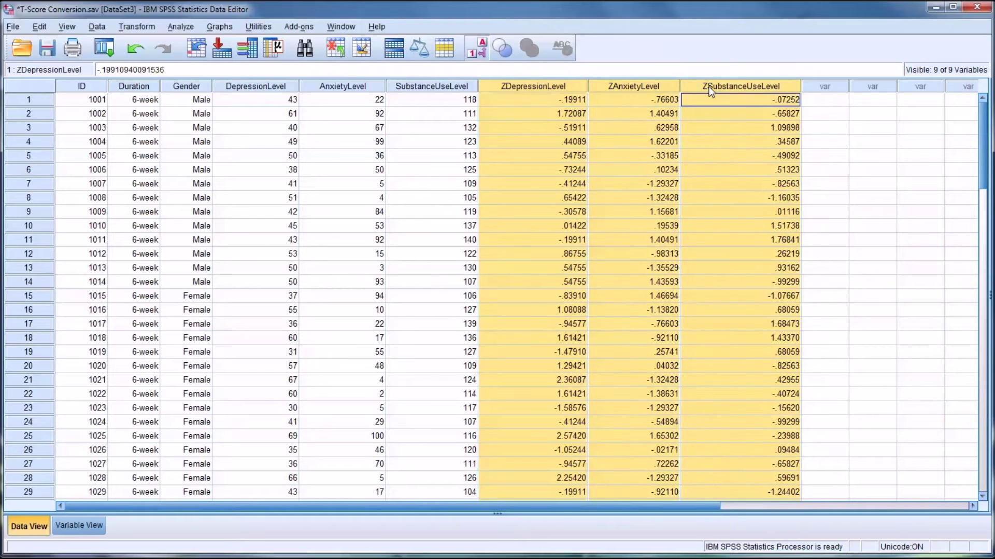
click(530, 100)
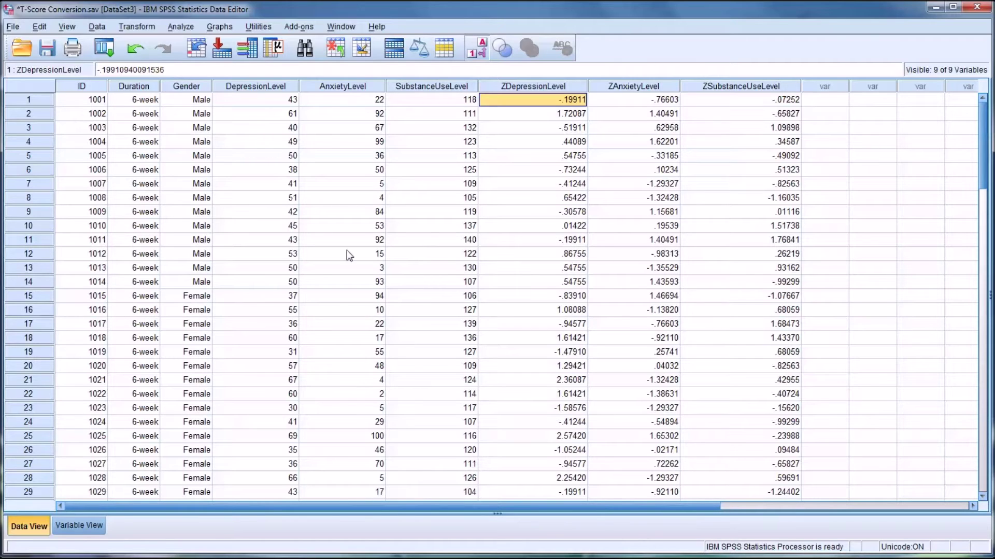
In Compute Variable, clear the old Composite target and expression, and name the target TDepression
click(128, 29)
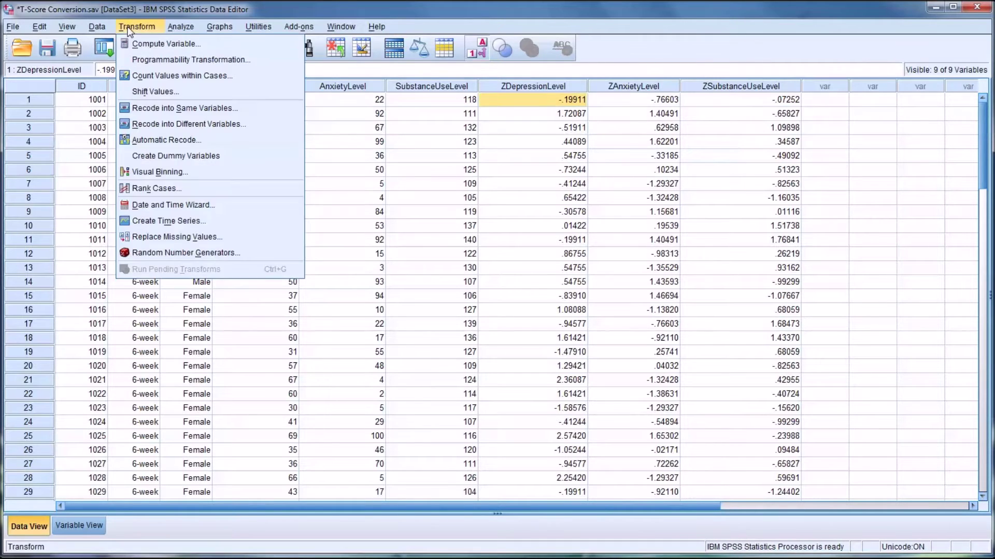
click(165, 45)
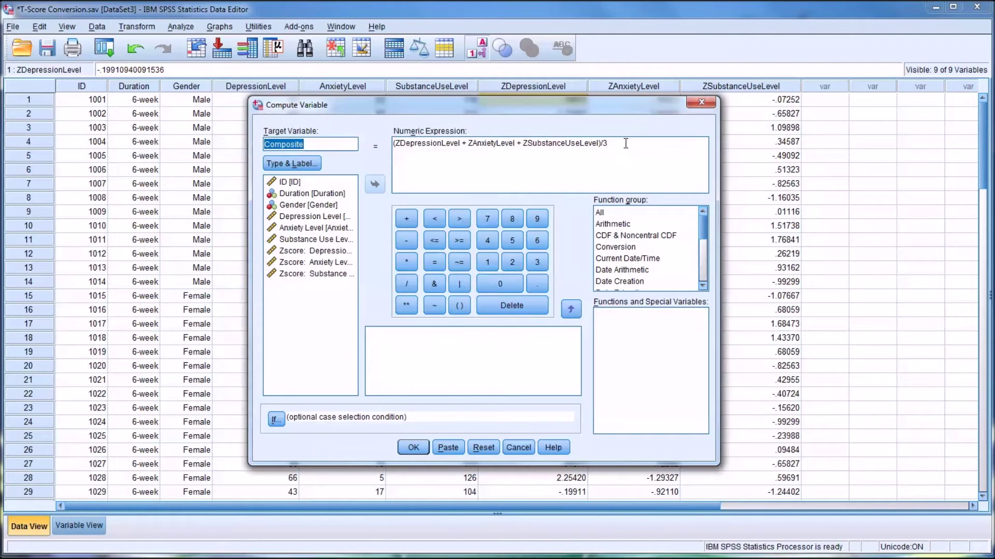
drag(626, 143, 407, 144)
key(Delete)
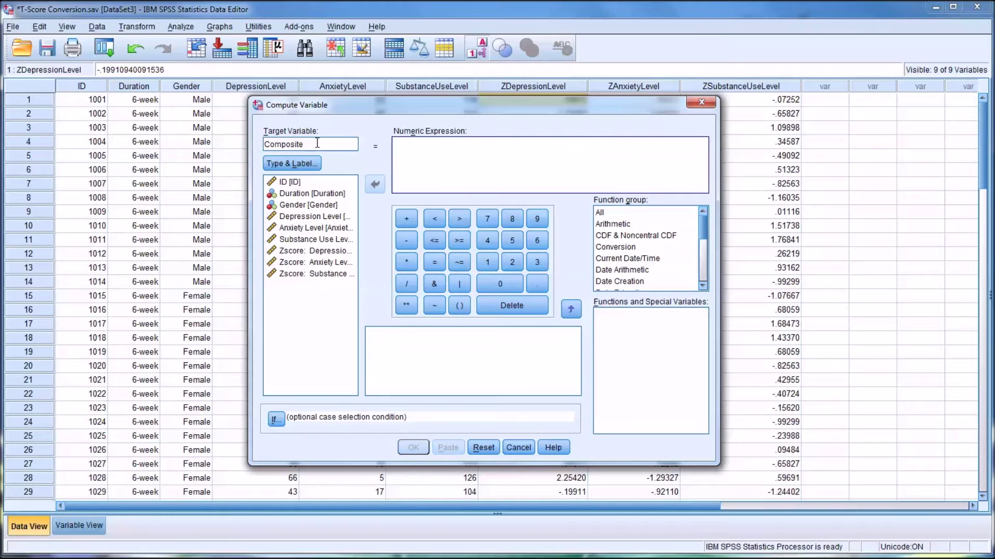
drag(317, 143, 259, 145)
key(Delete)
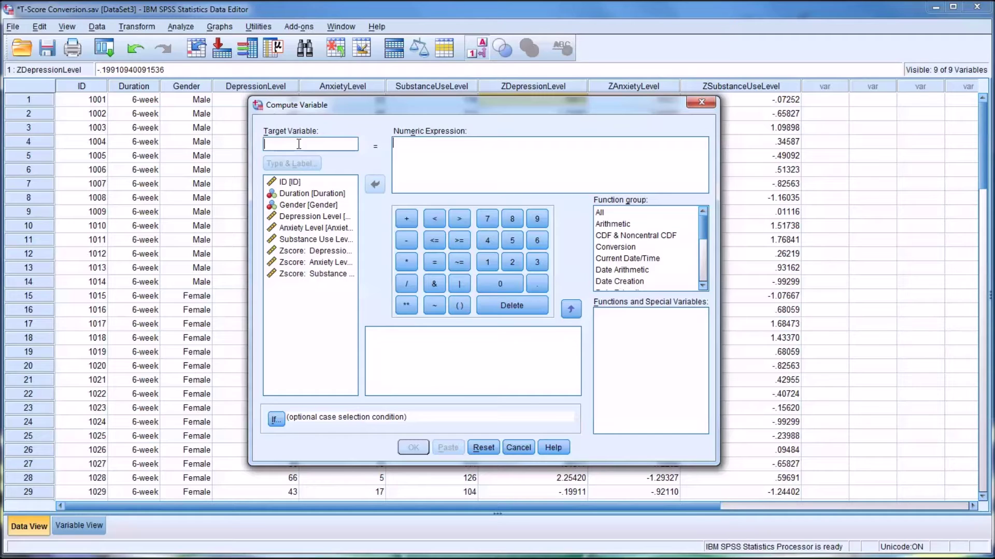
text(TDe)
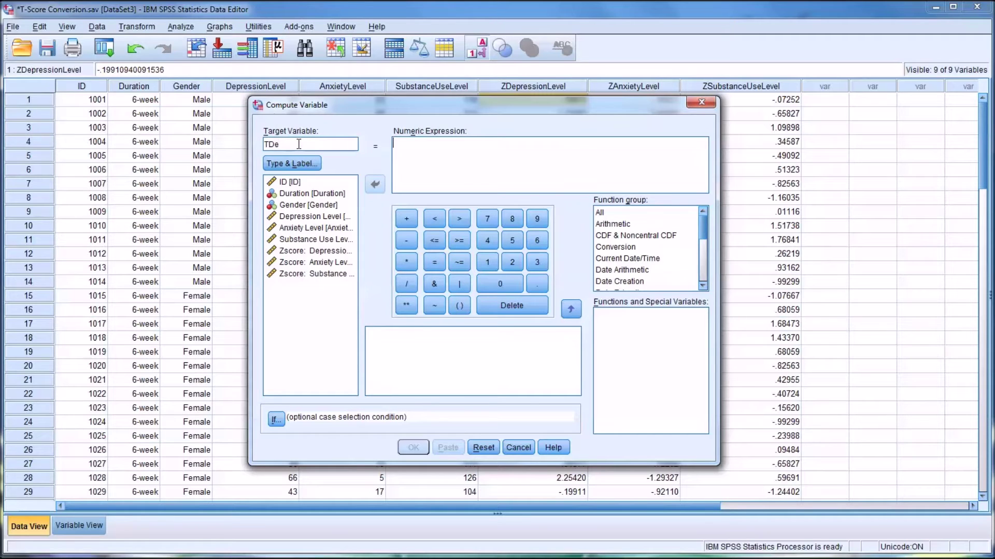
text(pression)
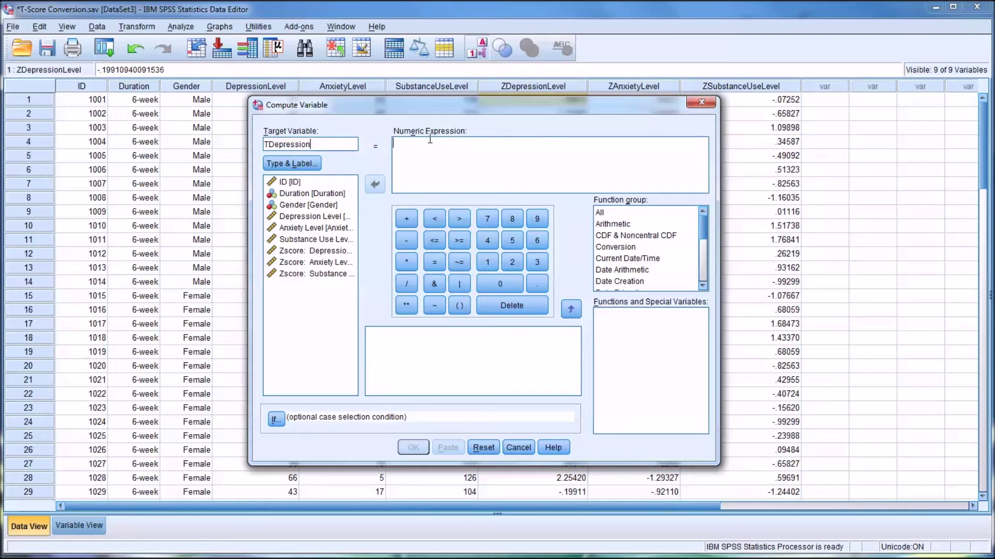
text(()
key(BackSpace)
Enter the expression (ZDepressionLevel * 10) + 50 and run the computation
click(402, 155)
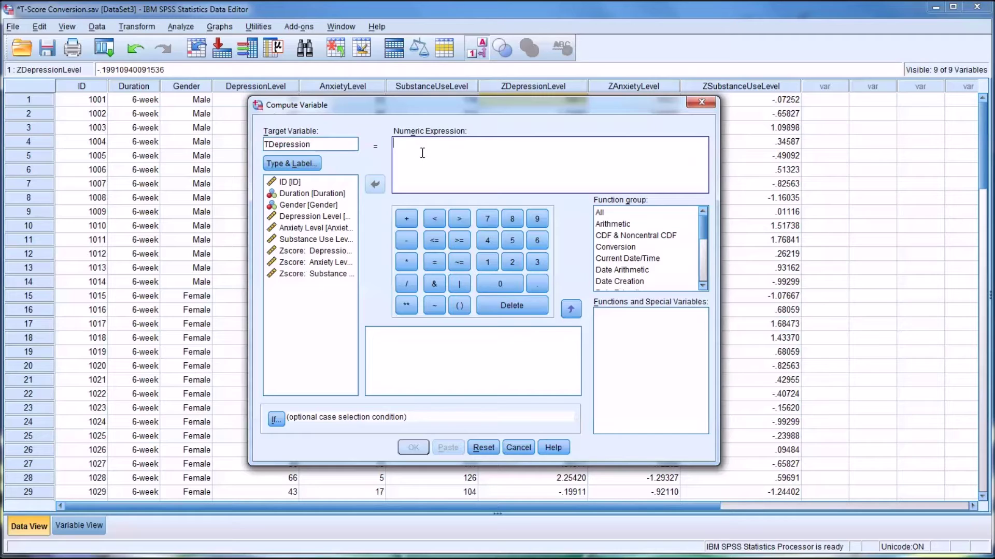
text(()
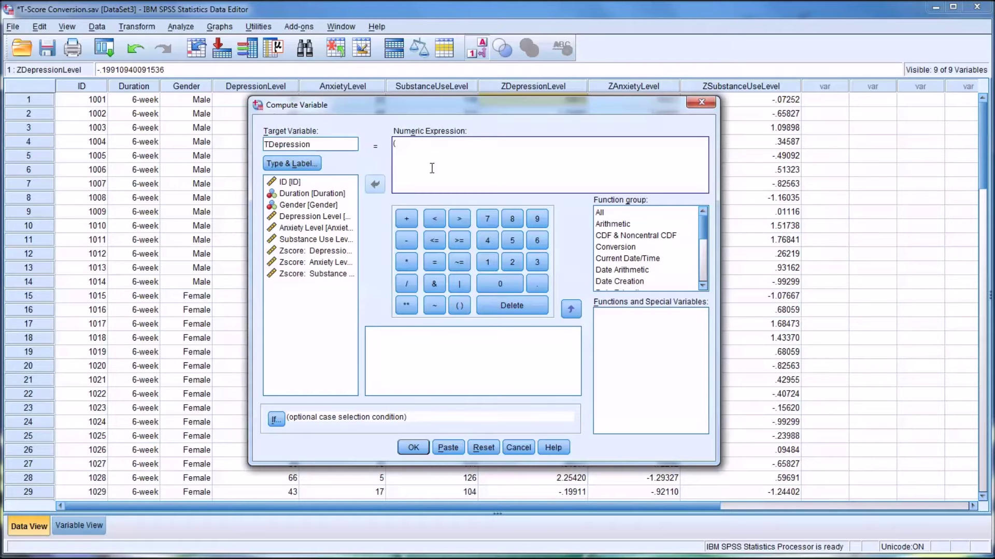
click(291, 254)
click(372, 184)
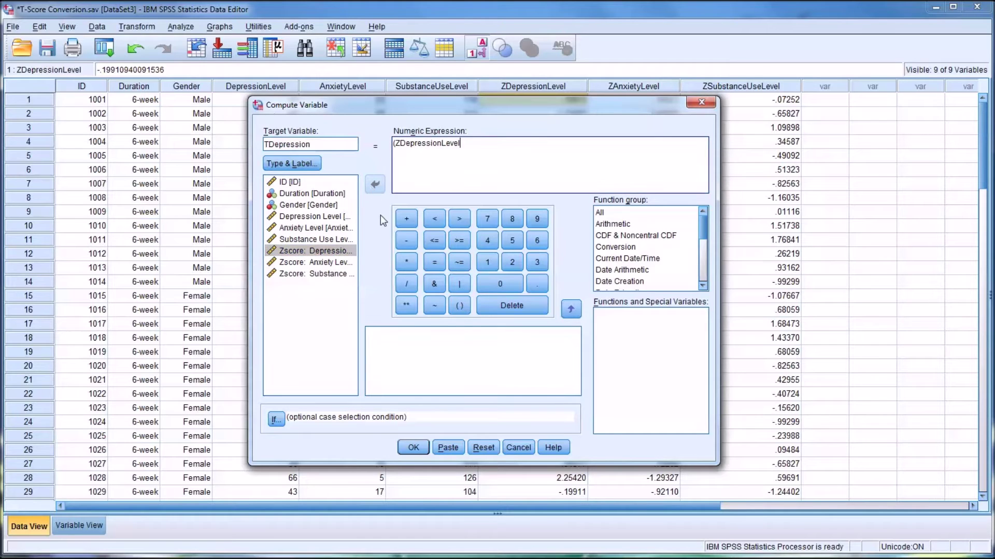
click(406, 262)
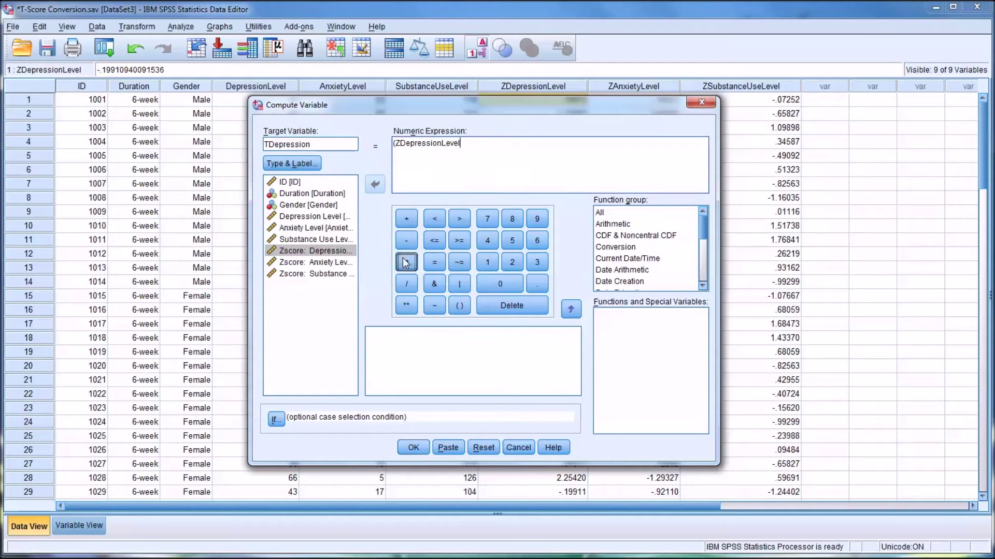
text(10)
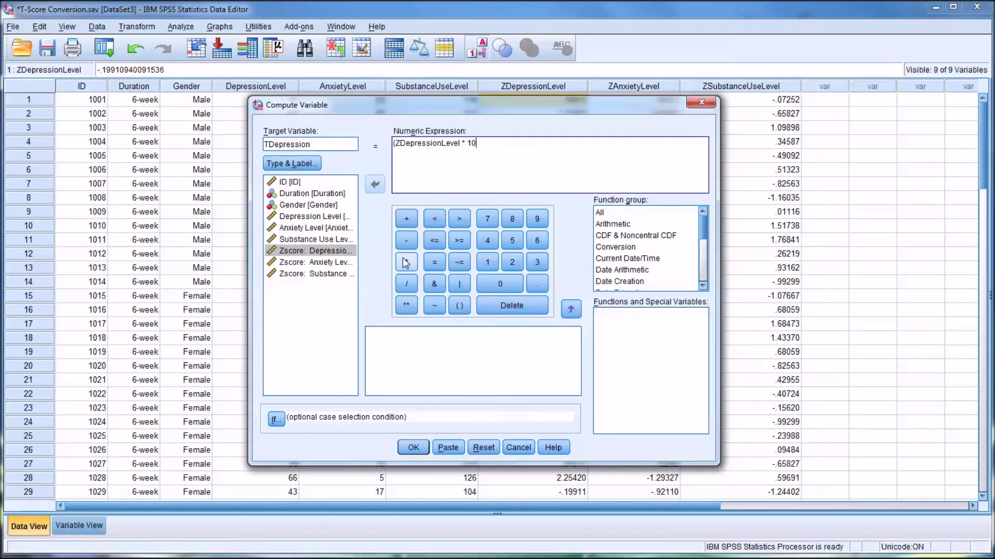
text())
click(403, 219)
text(50)
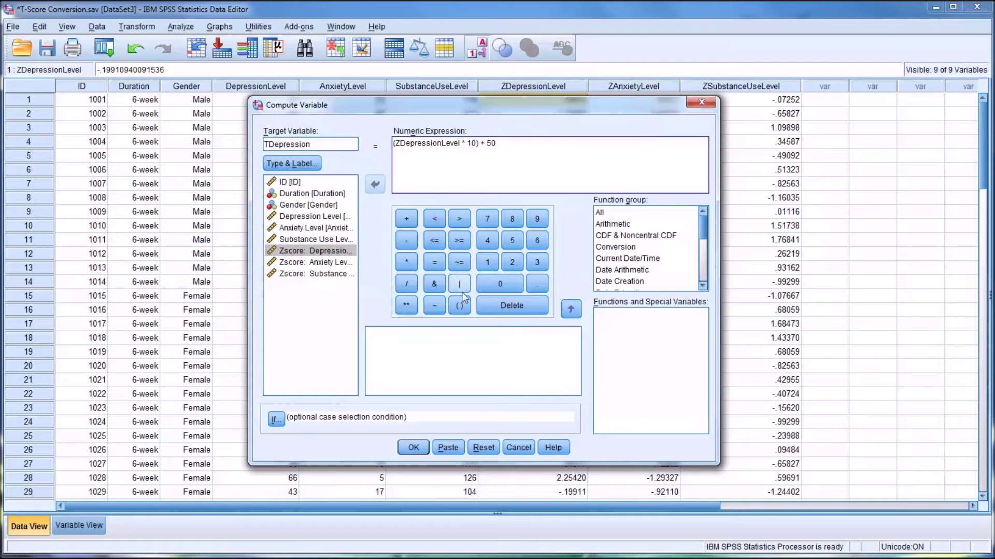
click(414, 448)
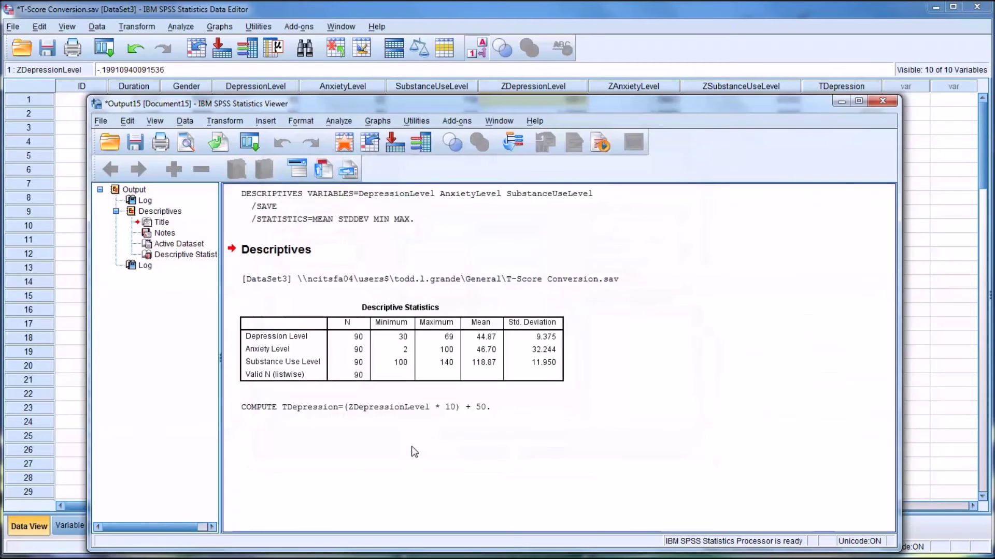
Return to the data grid and inspect the new TDepression column
click(767, 16)
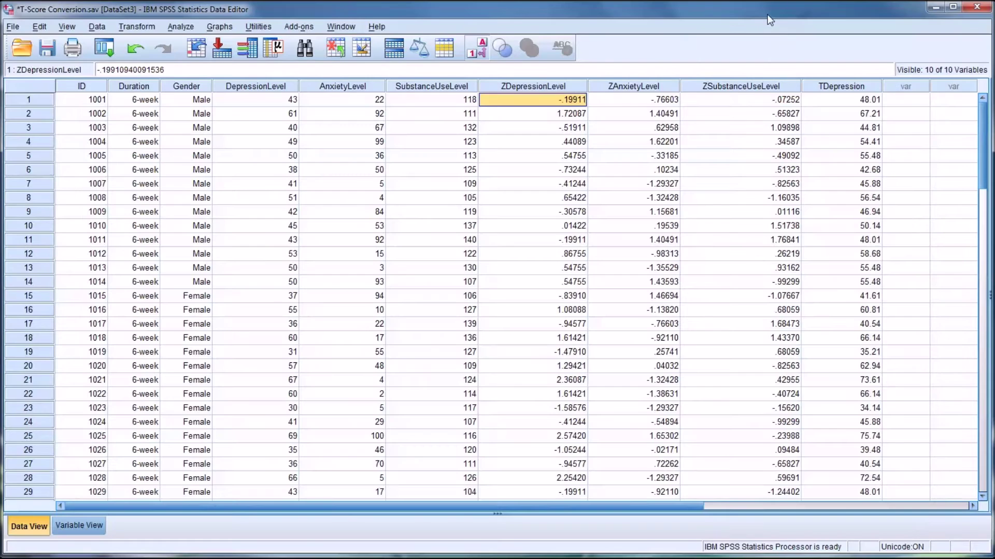
click(839, 88)
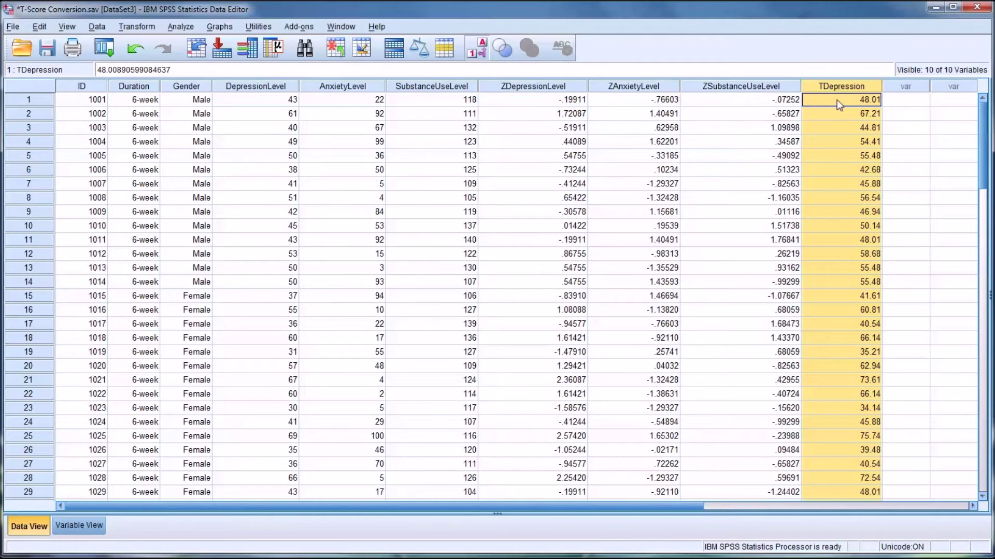
click(973, 507)
click(972, 507)
click(972, 507)
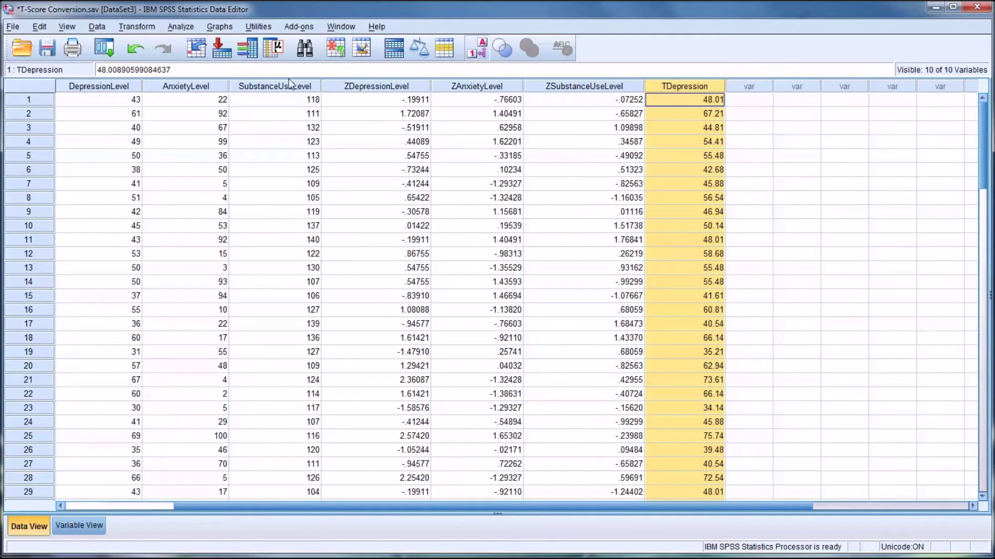
click(176, 28)
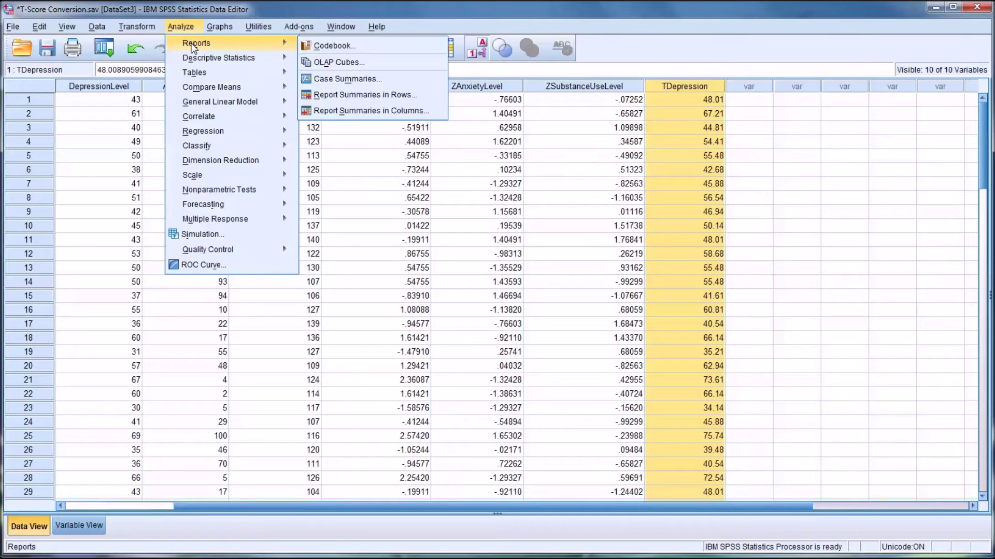
Reopen Compute Variable and rename the target from TDepression to TAnxiety
mouse_move(147, 29)
click(154, 44)
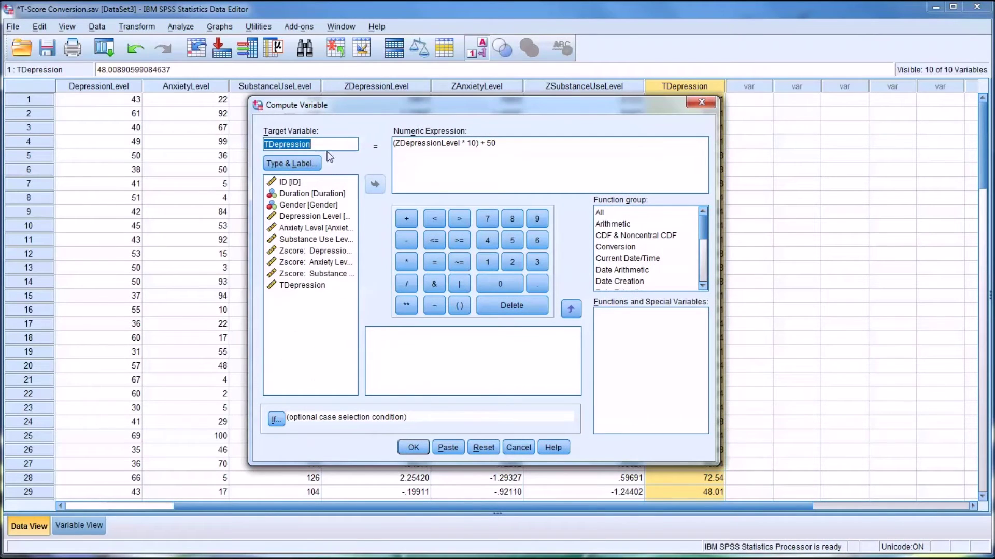
drag(312, 144, 270, 145)
text(Anci)
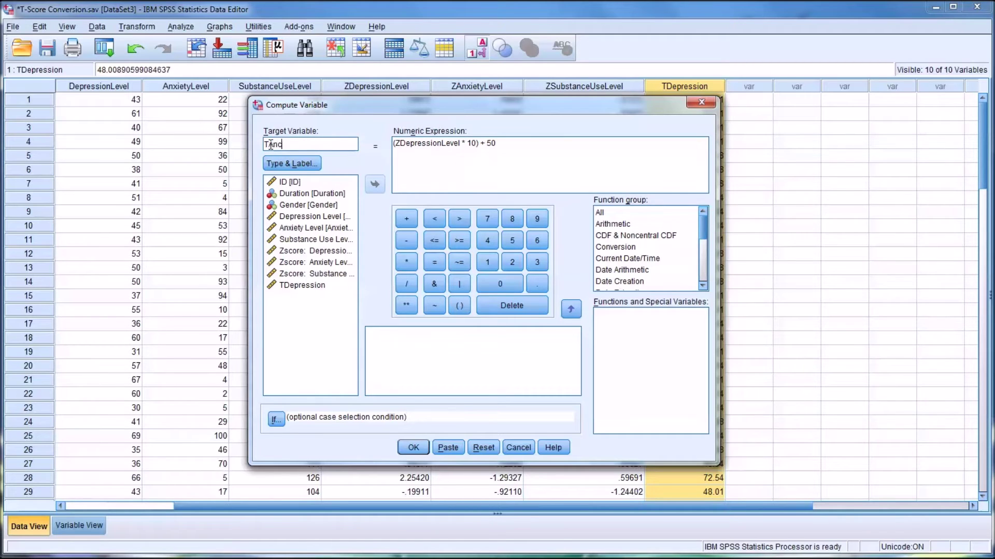
key(BackSpace)
key(BackSpace)
text(xiety)
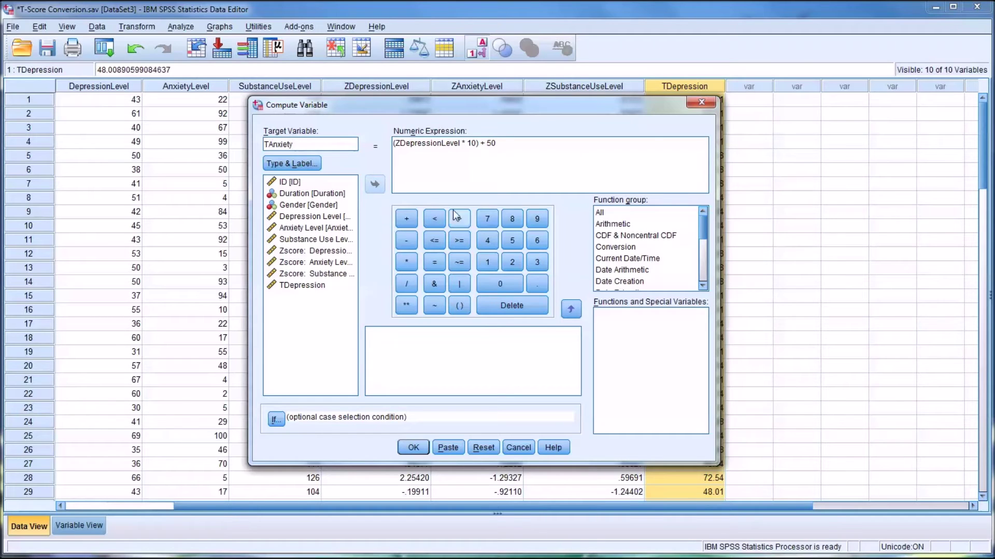
Replace ZDepressionLevel with ZAnxietyLevel in the expression, run it, and return to the data
click(457, 148)
drag(457, 148, 396, 145)
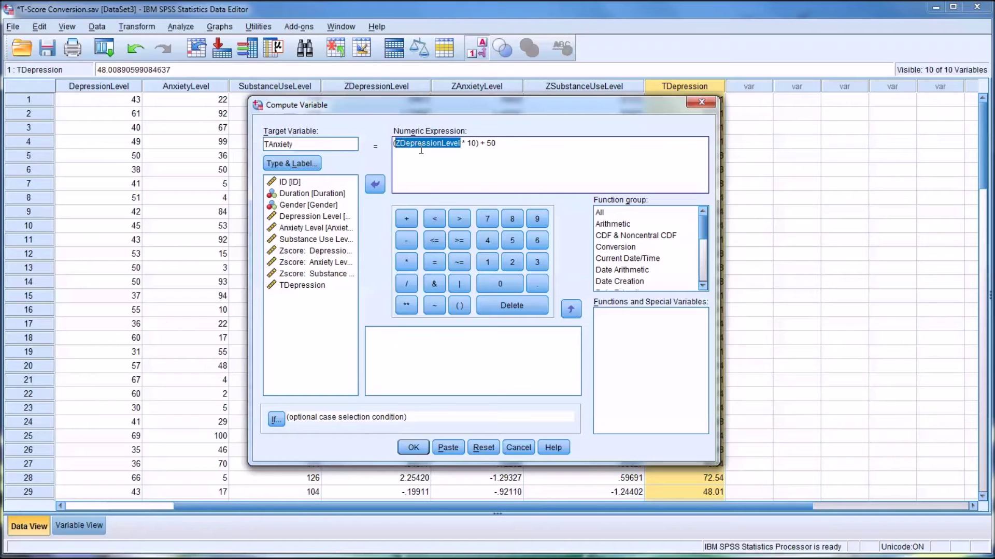
key(Delete)
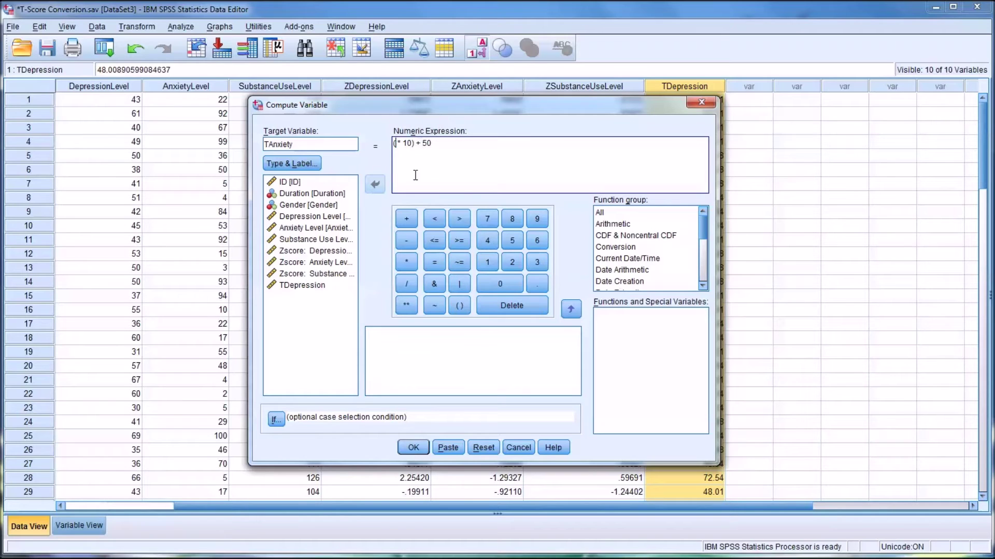
click(296, 262)
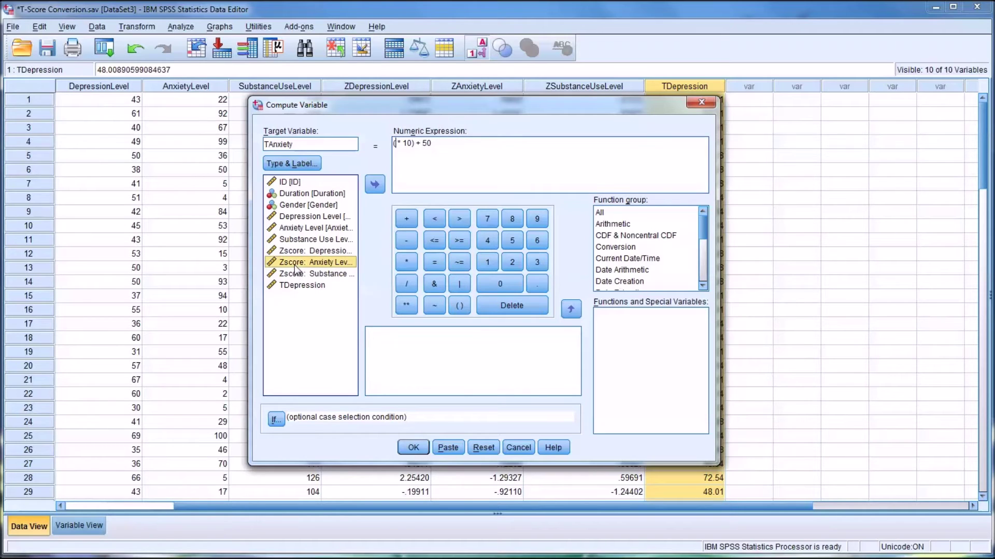
click(375, 185)
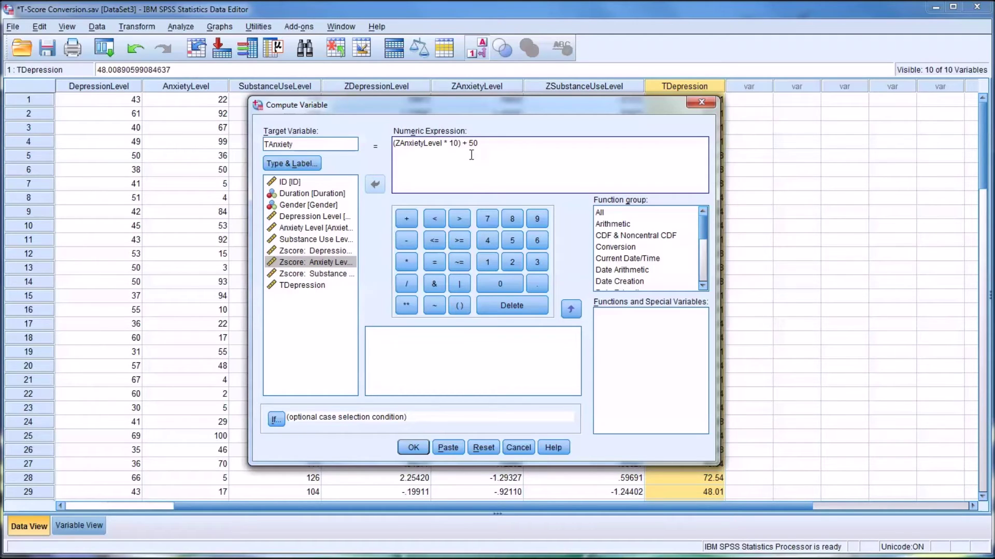
click(412, 449)
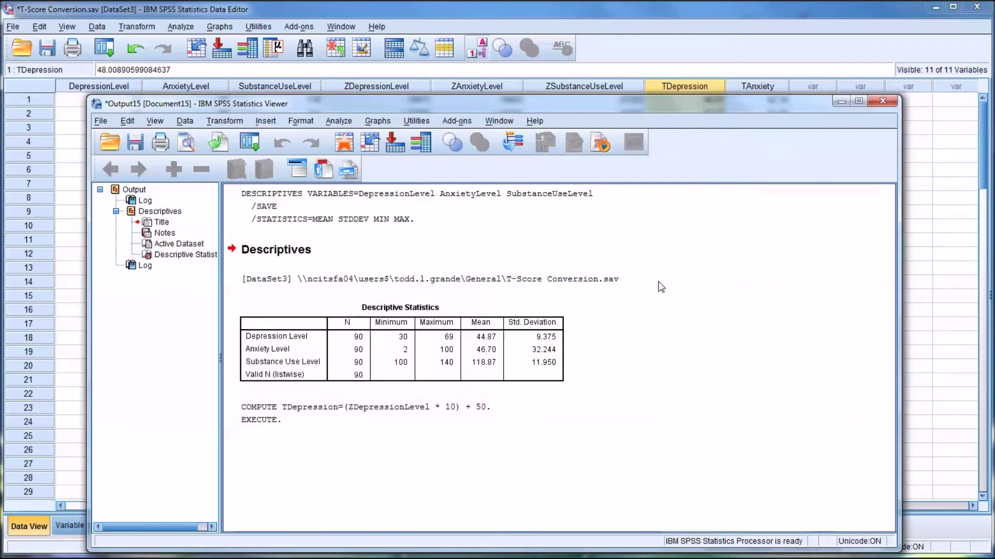
click(784, 14)
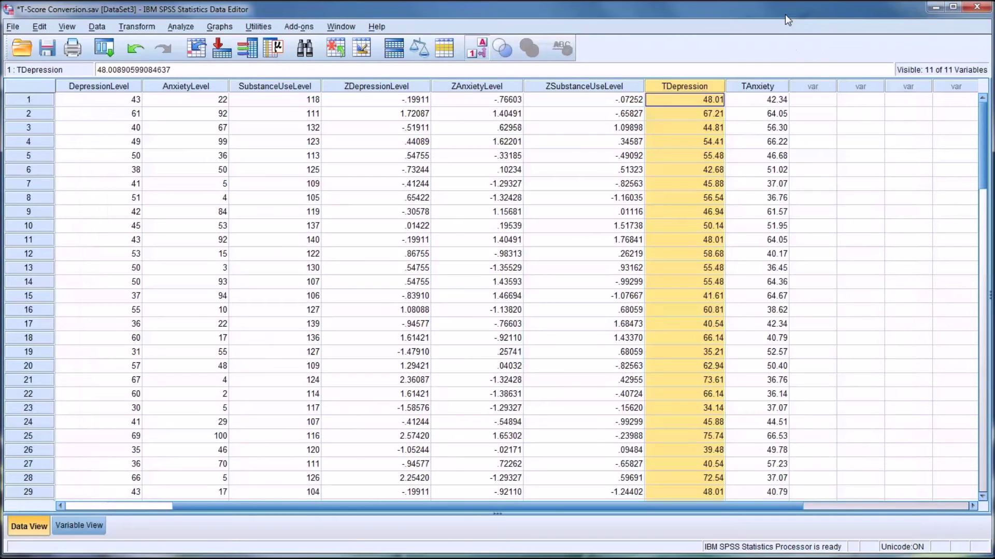
Check the first TAnxiety value, then reopen Compute Variable with target renamed to TSubstanceUse
click(751, 103)
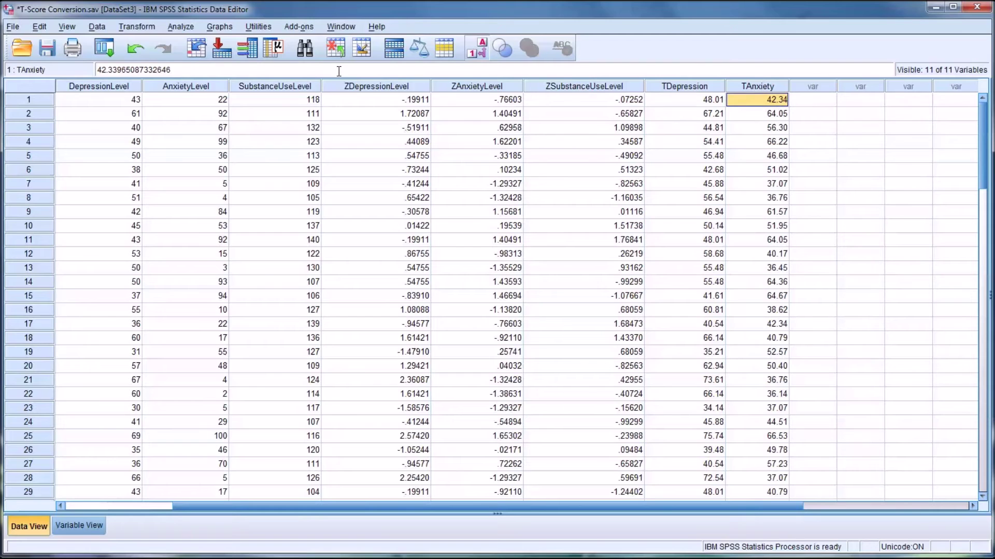
click(136, 26)
click(147, 42)
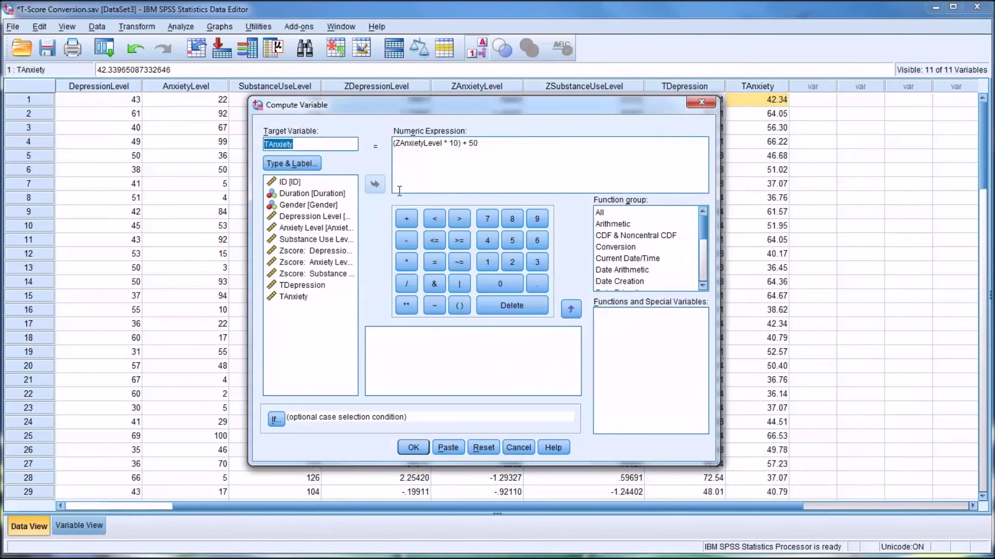
drag(294, 144, 269, 144)
text(Subat)
key(BackSpace)
key(BackSpace)
text(stanceUse)
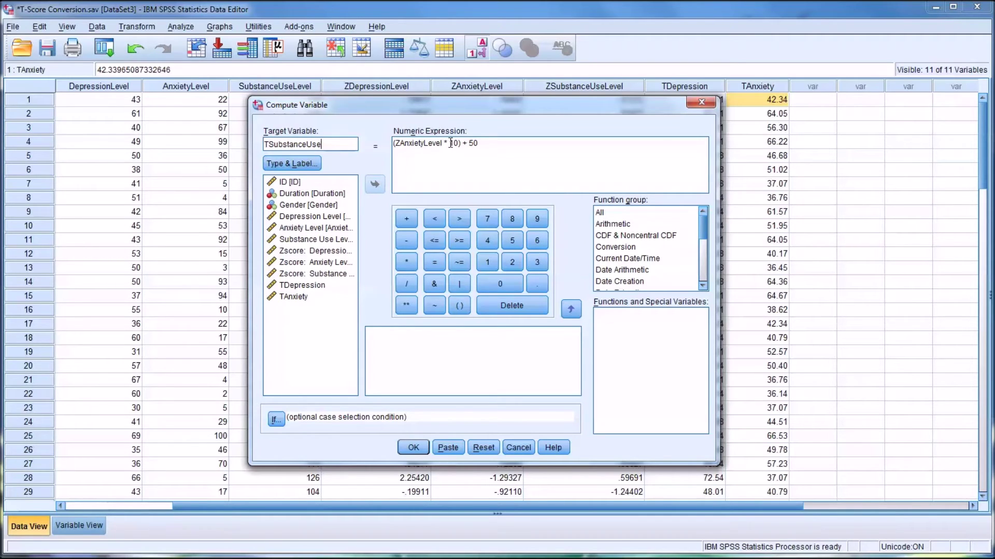
Swap ZAnxietyLevel for ZSubstanceUseLevel in the expression, run it, and return to the data
drag(444, 144, 396, 143)
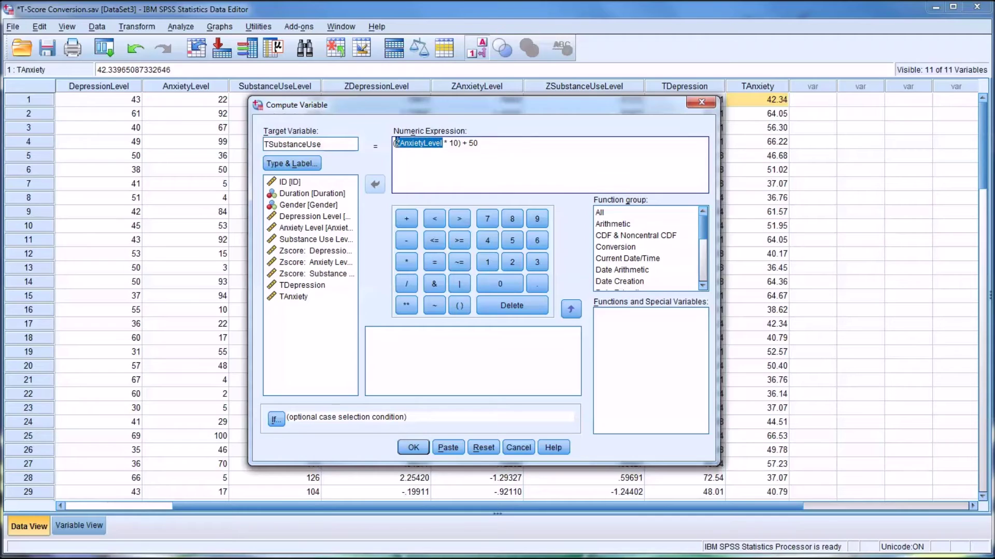
key(Delete)
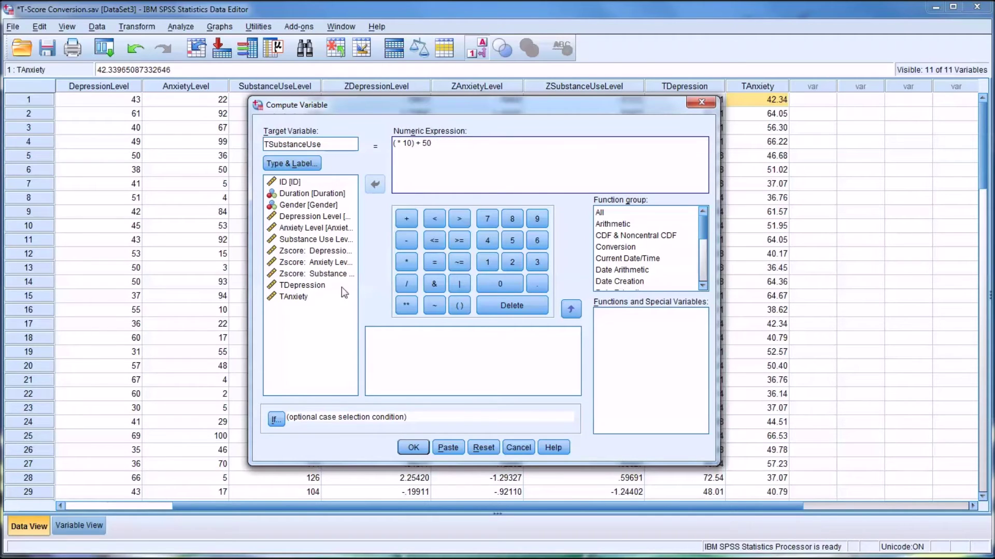
click(288, 276)
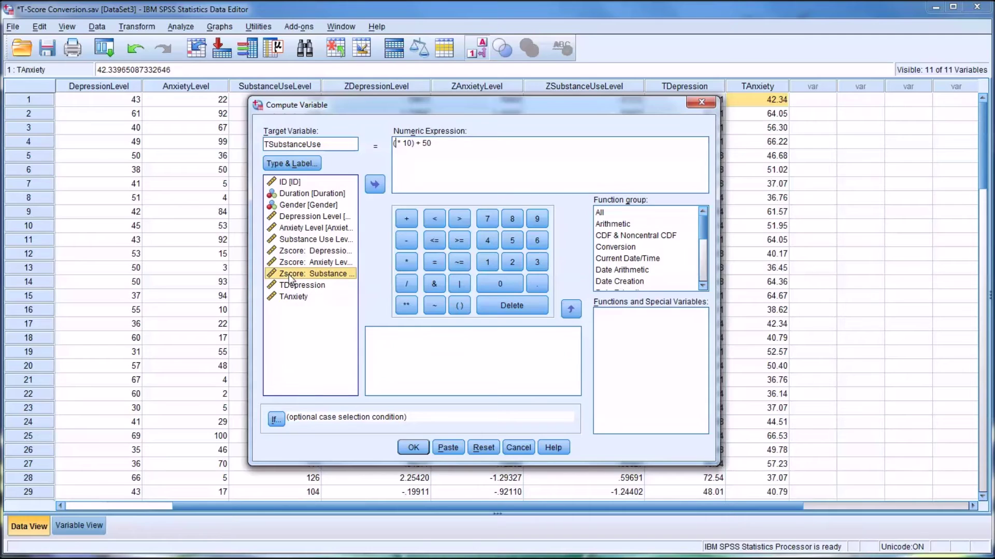
click(374, 186)
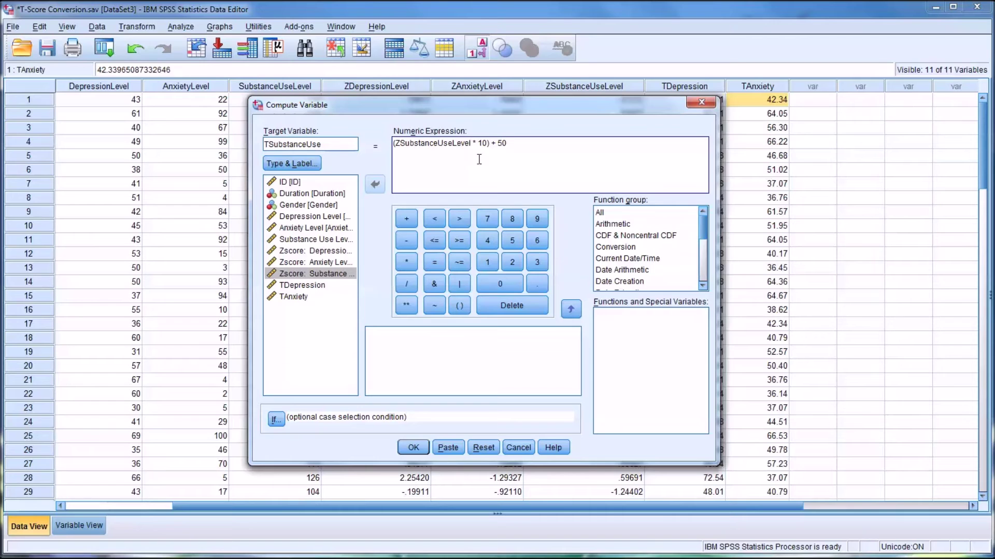
click(414, 448)
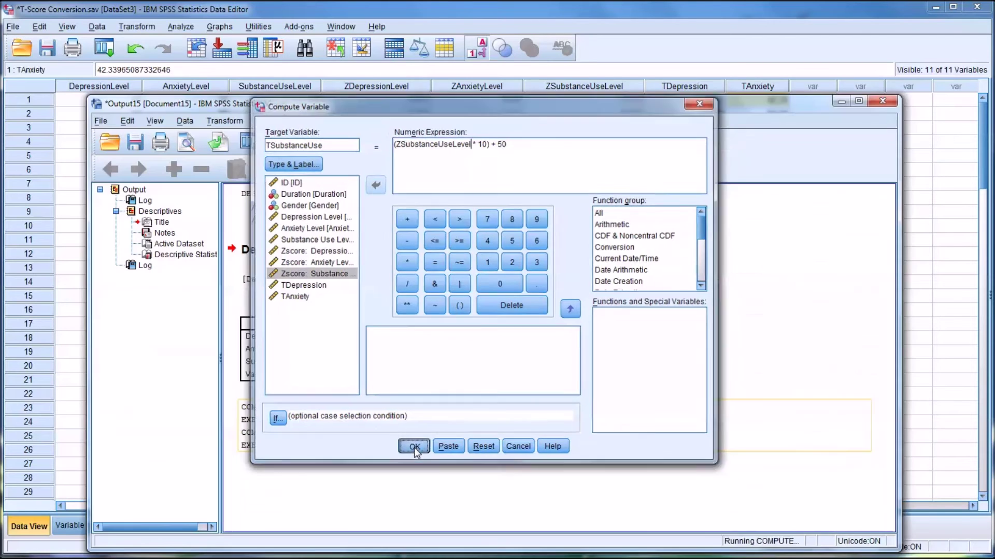
click(841, 101)
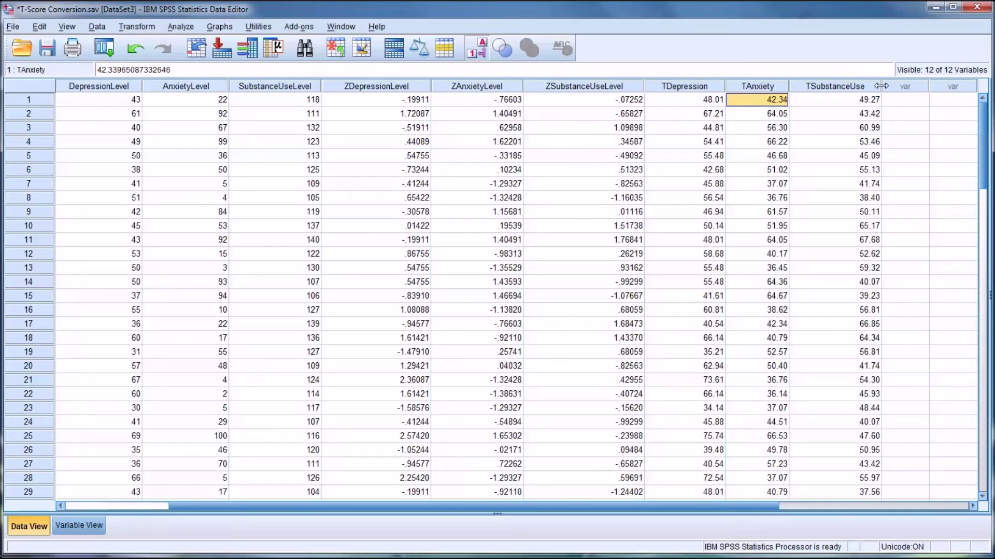
drag(880, 86, 859, 86)
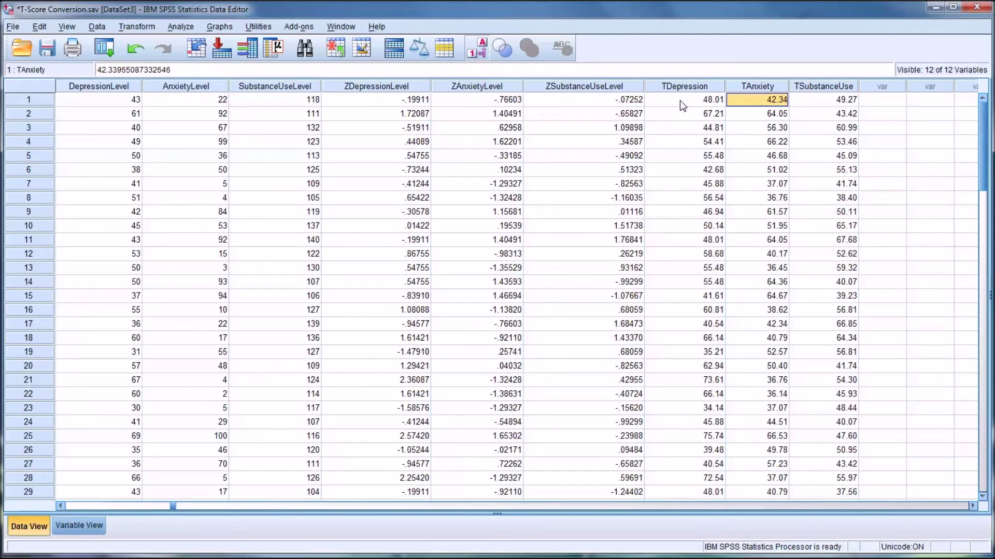
Compare the first ZDepressionLevel and TDepression values, then spot-check T-scores in rows 6, 11, 23 and 26
click(386, 103)
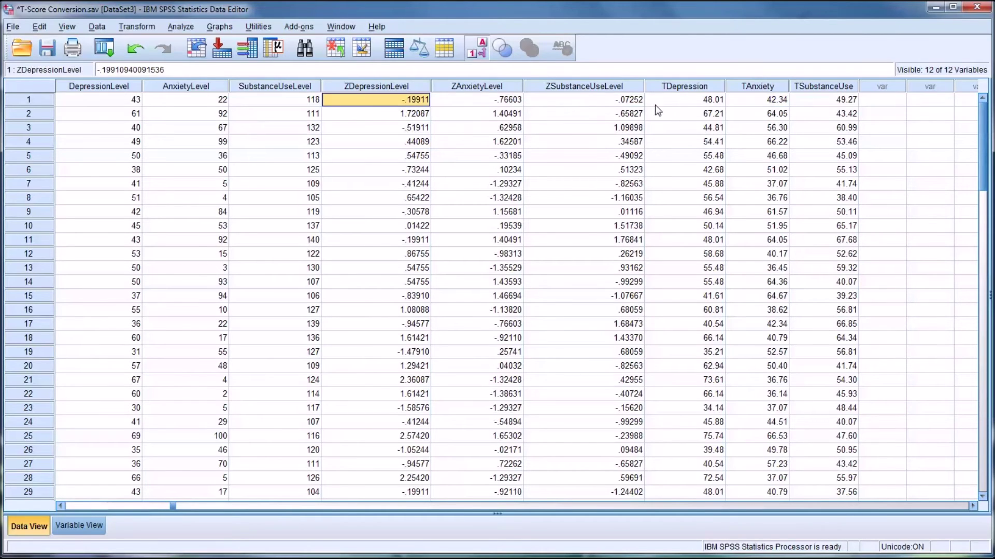
click(685, 101)
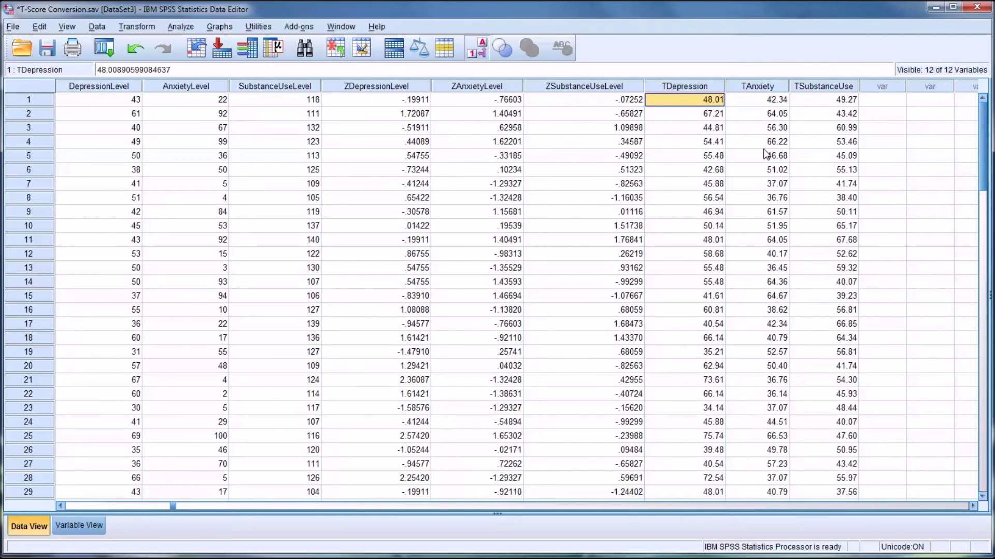
click(743, 170)
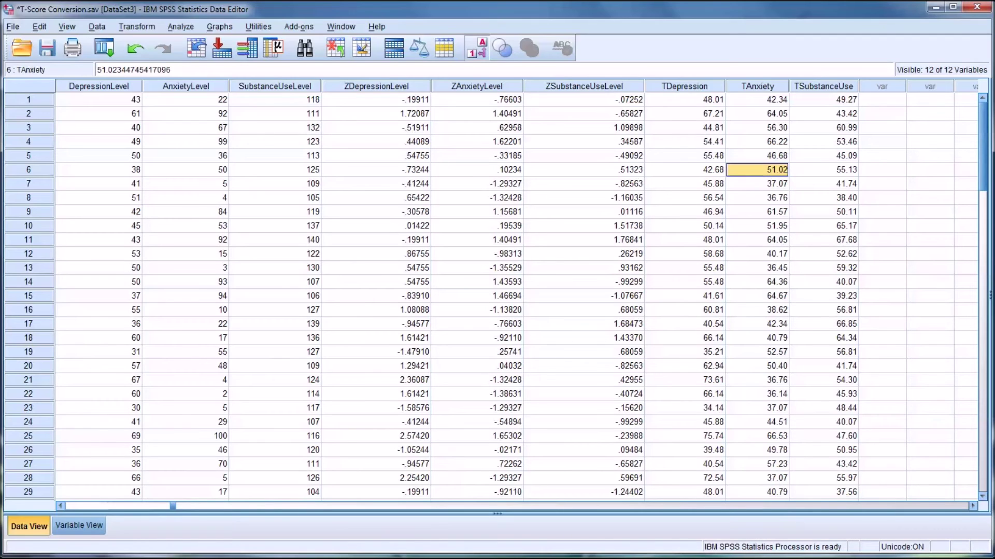
click(823, 454)
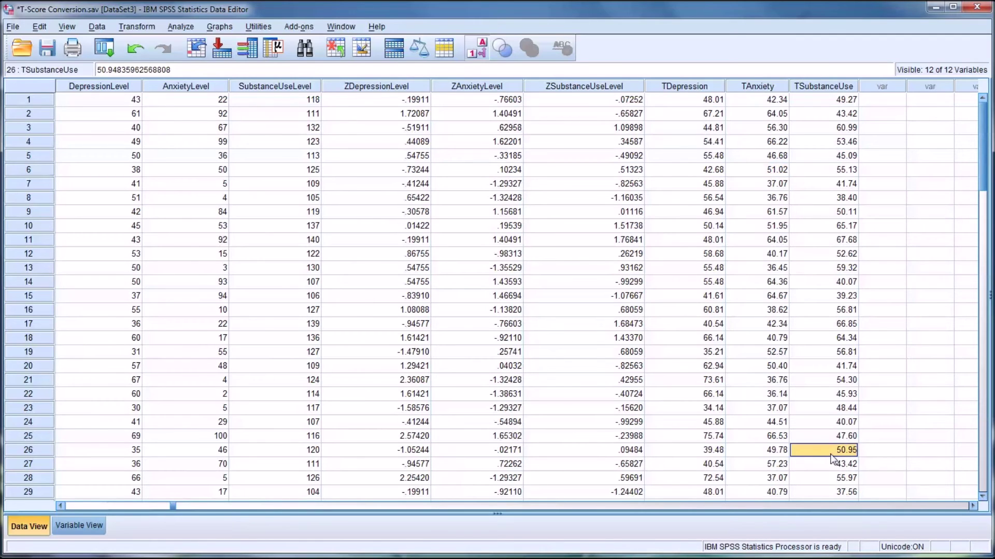
click(782, 452)
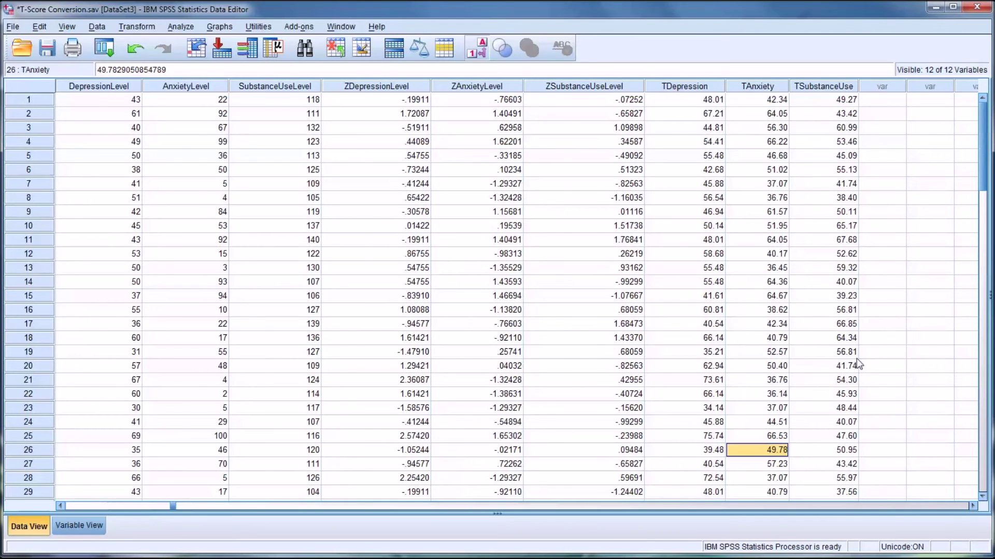
click(826, 241)
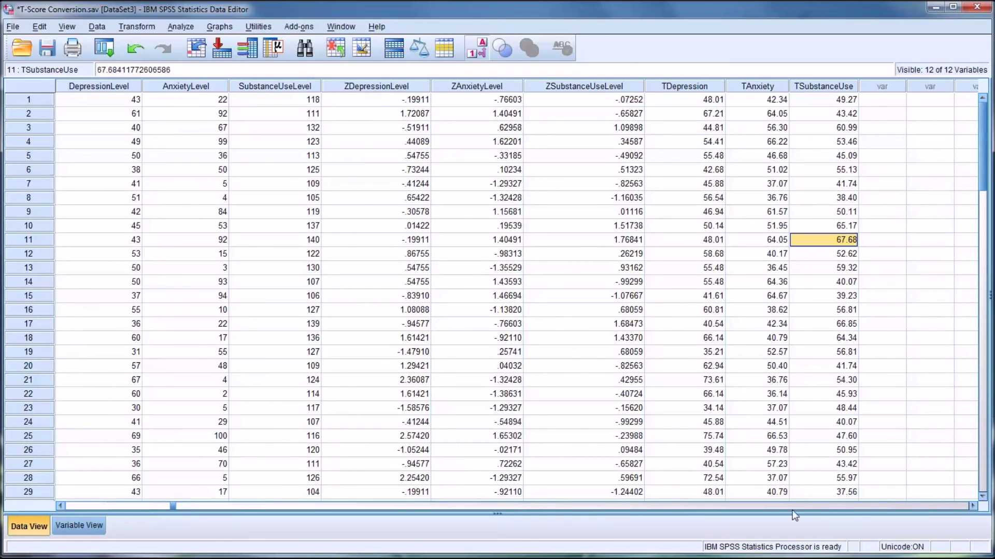
click(699, 409)
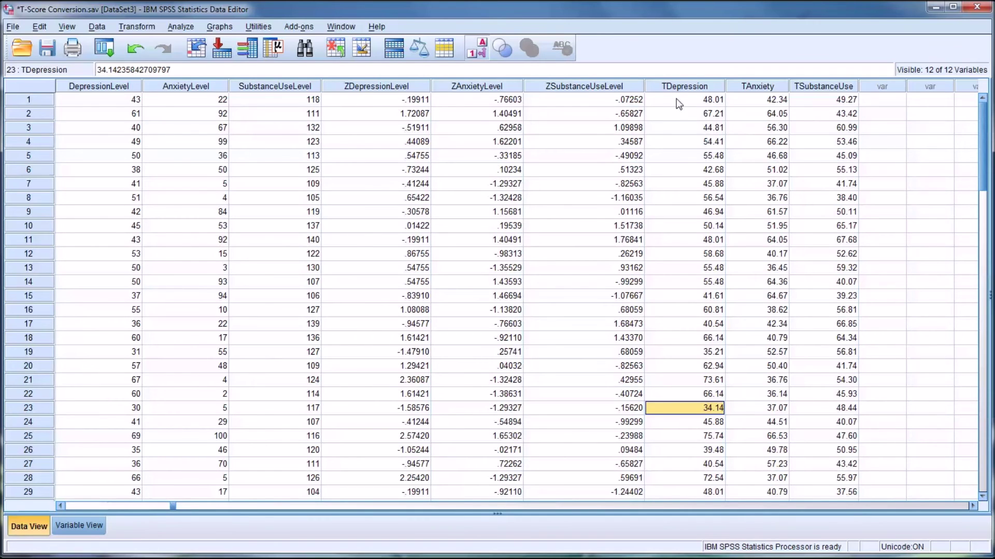
drag(677, 103, 821, 108)
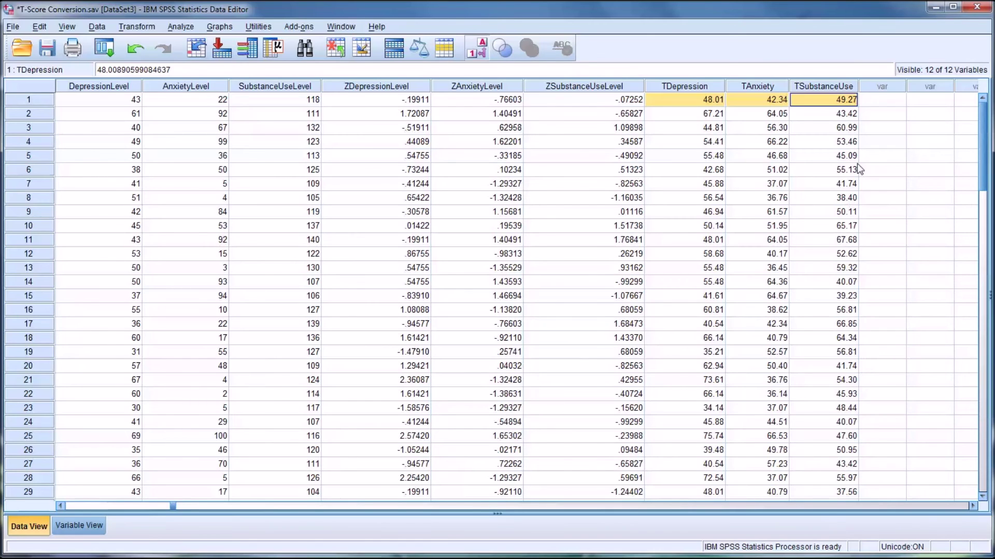
click(681, 86)
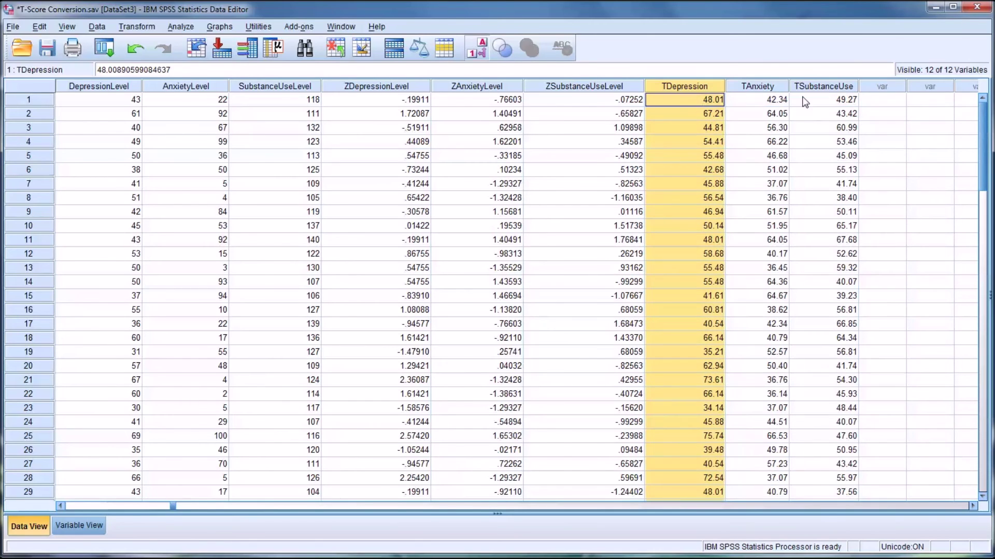
click(775, 88)
click(818, 89)
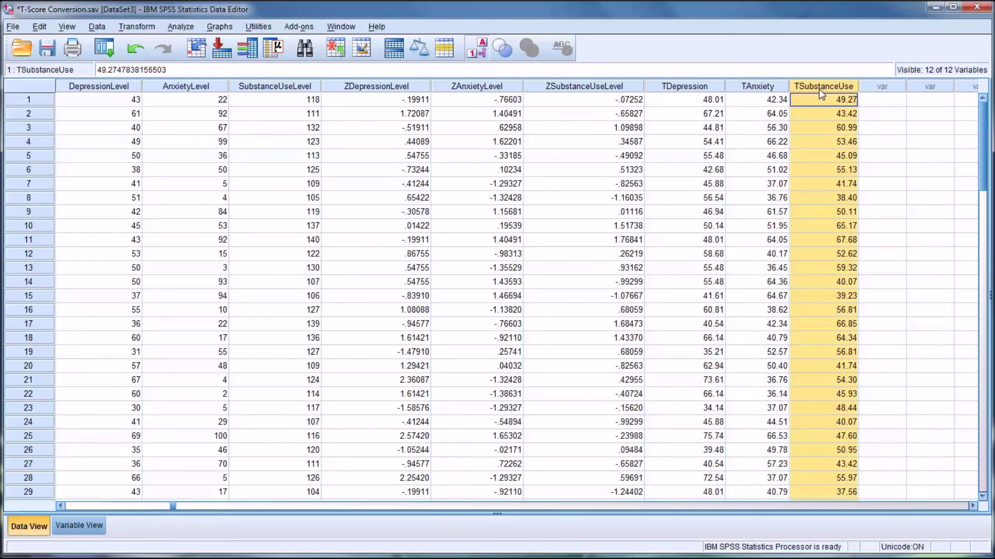
drag(707, 101, 796, 101)
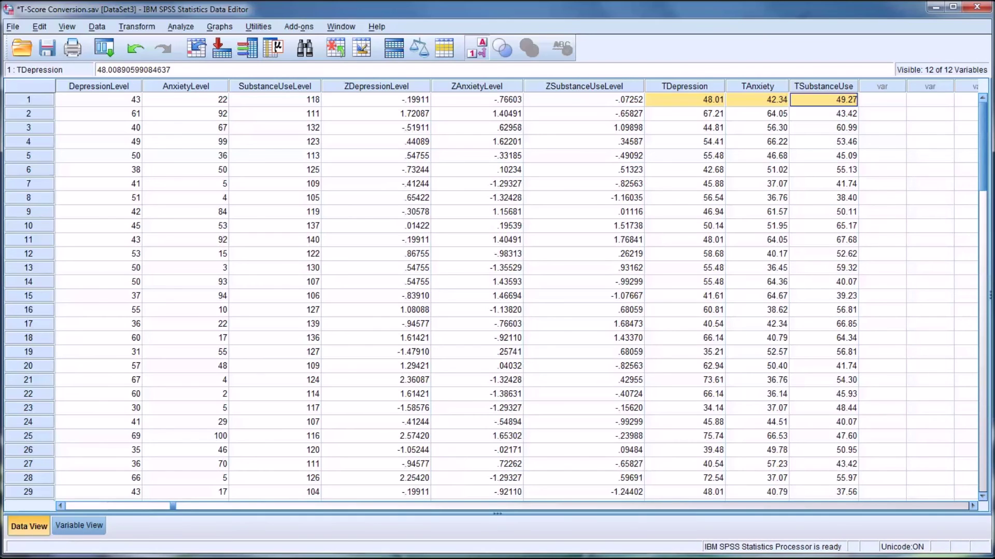
drag(695, 365, 804, 368)
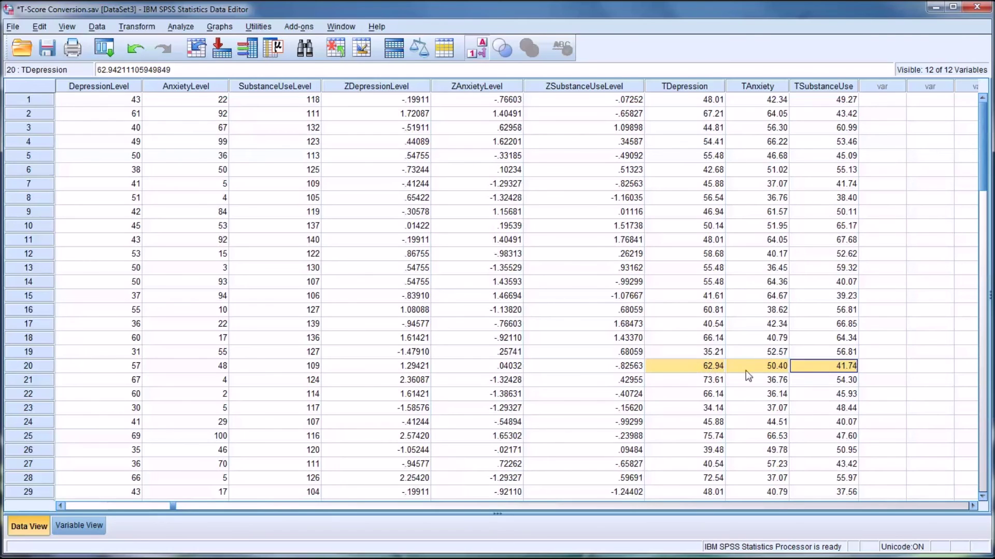
click(762, 368)
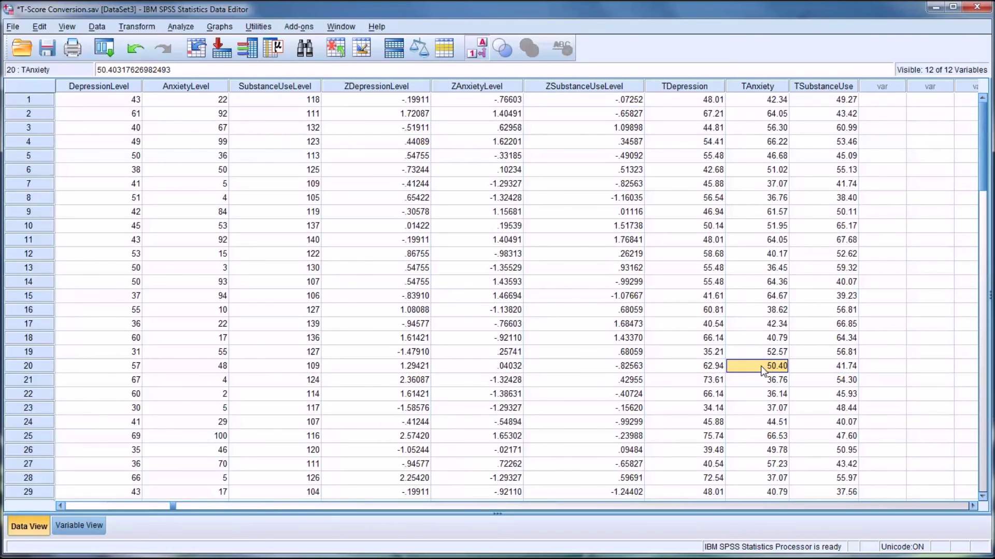
click(821, 369)
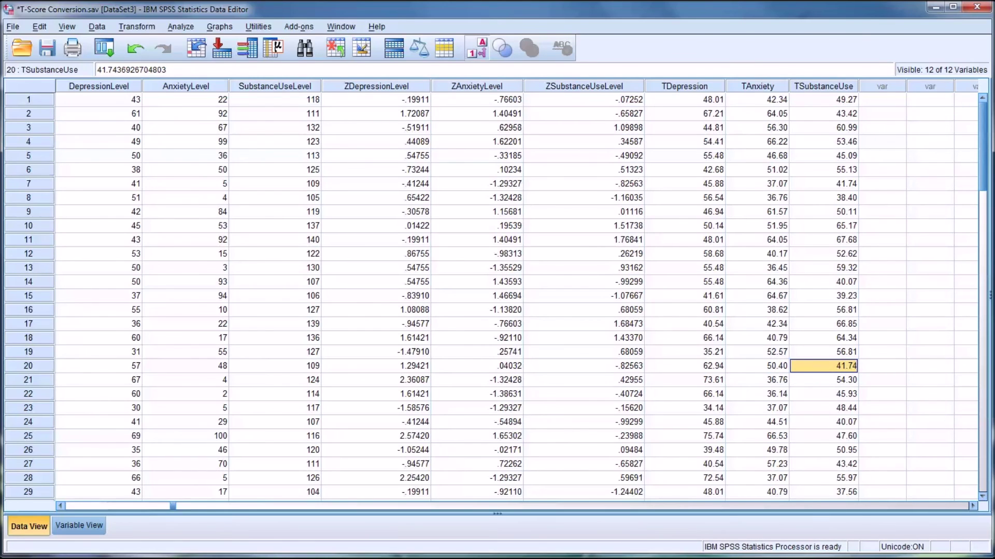
drag(822, 365, 702, 362)
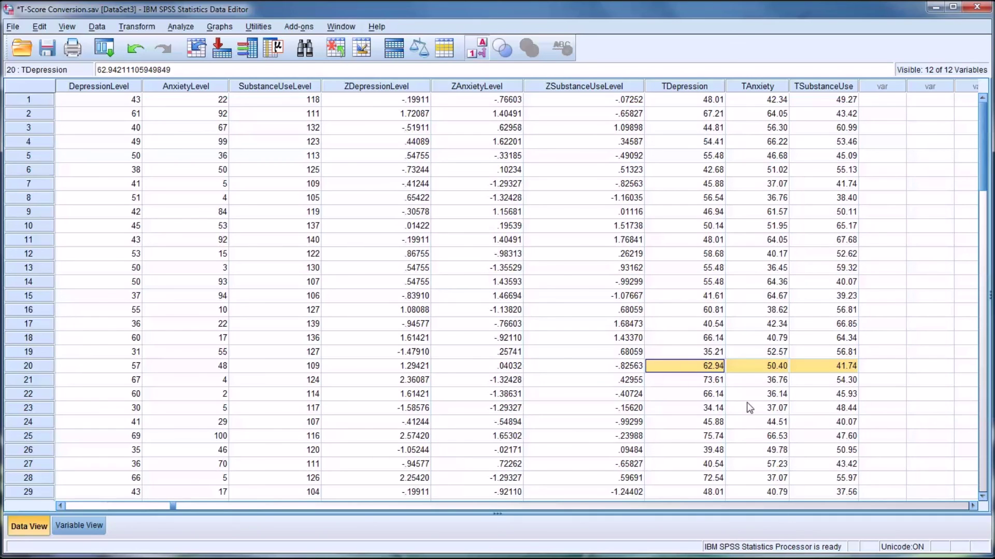
click(692, 366)
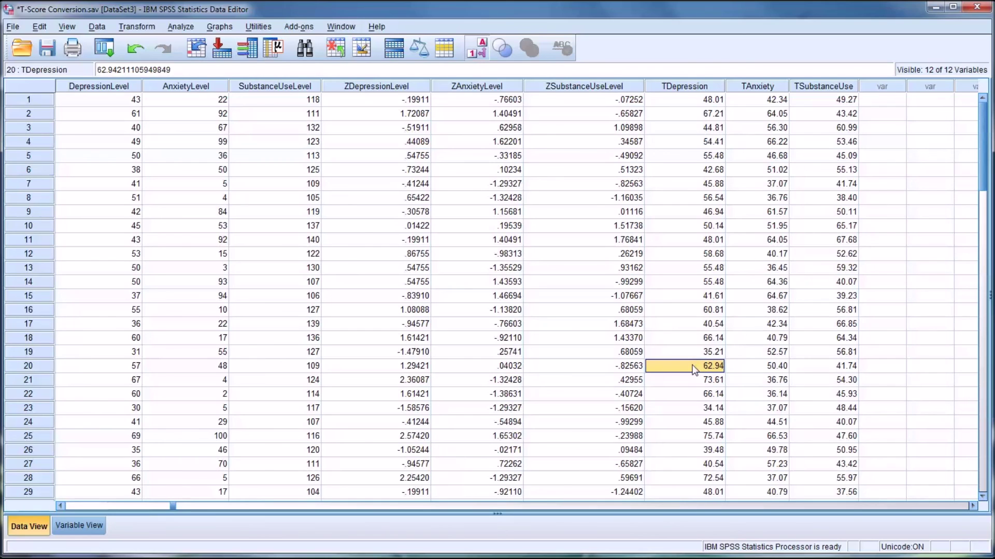
drag(715, 366, 816, 371)
click(716, 369)
click(687, 101)
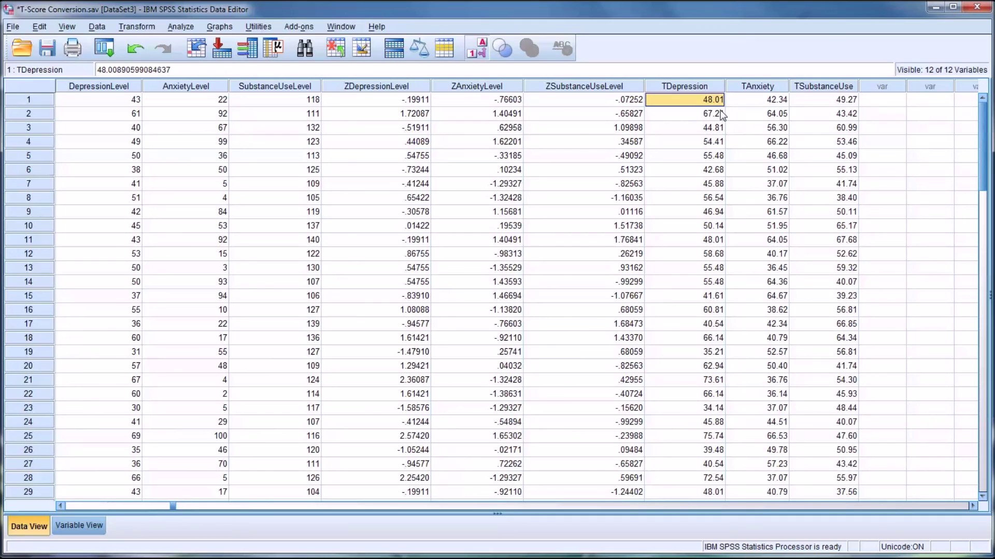